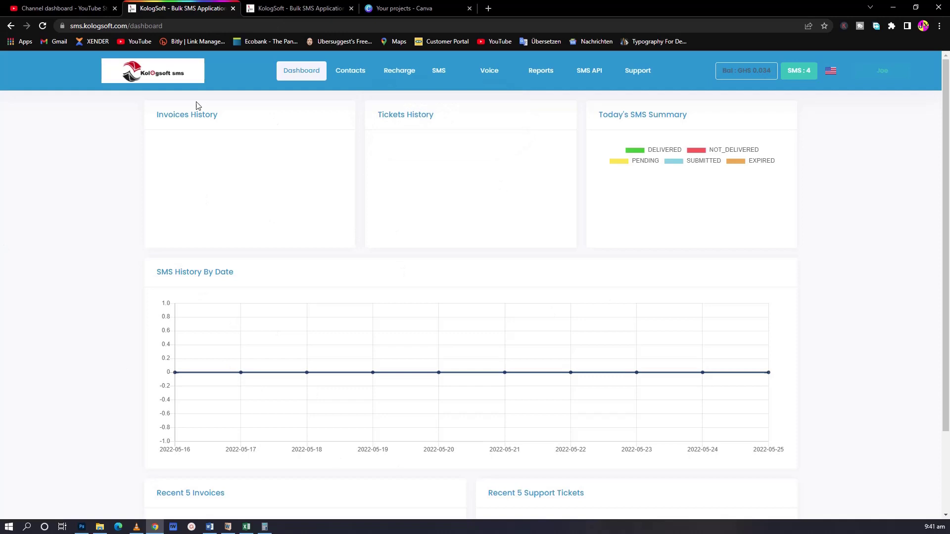
Show the phone book with the empty Yapzor list and preview the Recharge, SMS and Voice menus.
{"action": "left_click", "coordinate": [355, 73]}
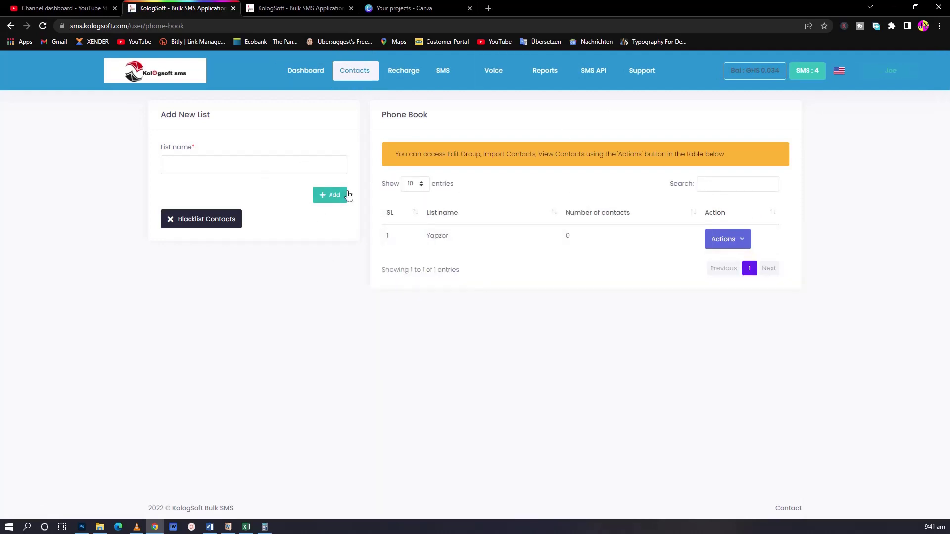
{"action": "mouse_move", "coordinate": [396, 82]}
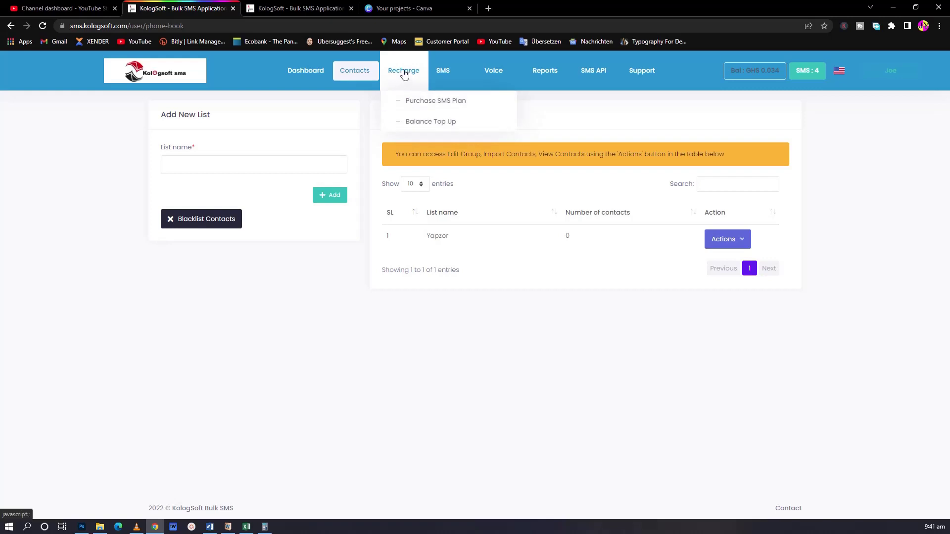
{"action": "mouse_move", "coordinate": [438, 72]}
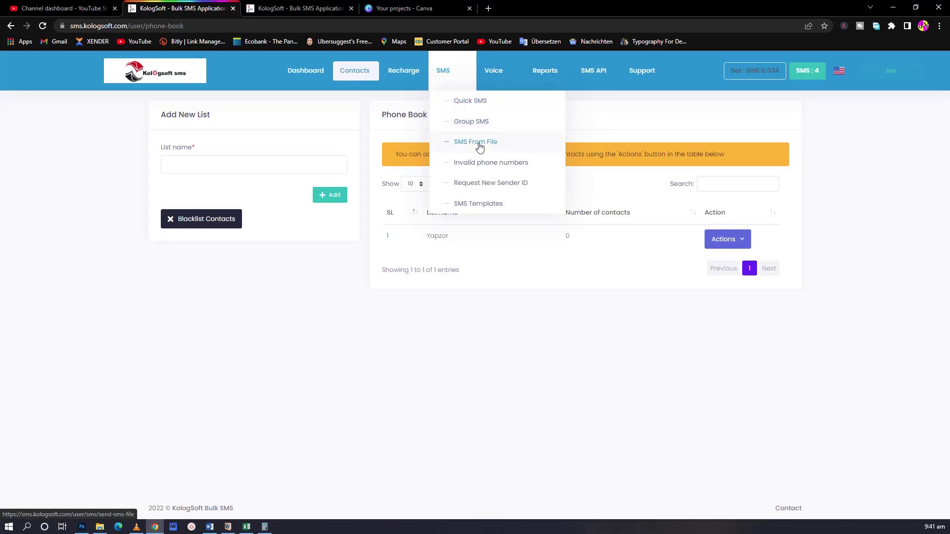
{"action": "mouse_move", "coordinate": [510, 75]}
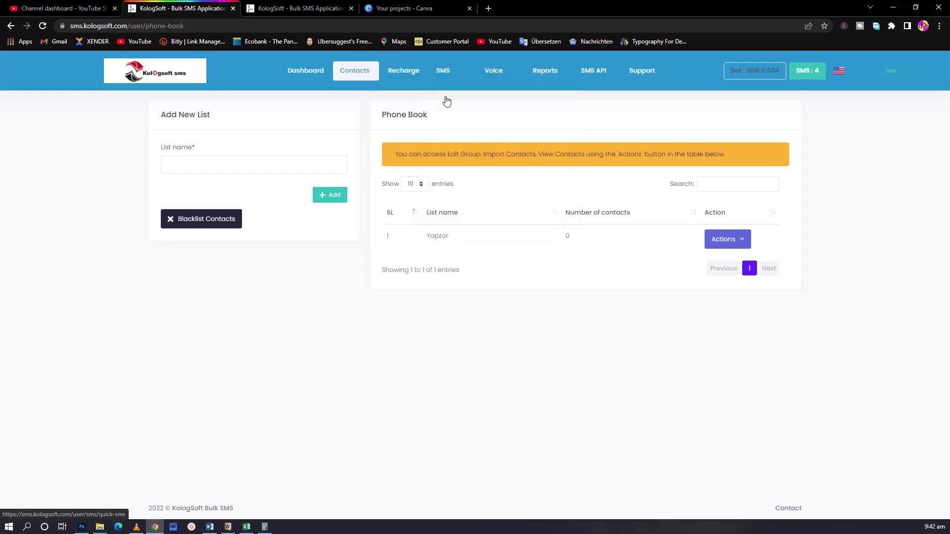
Open the Quick SMS form and enter the sender's name as the Sender ID.
{"action": "left_click", "coordinate": [447, 101]}
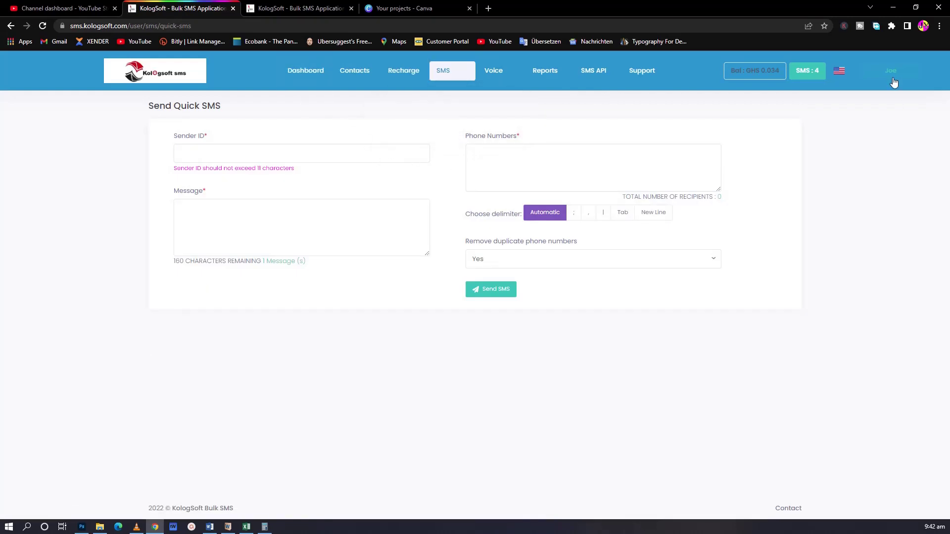
{"action": "mouse_move", "coordinate": [892, 79]}
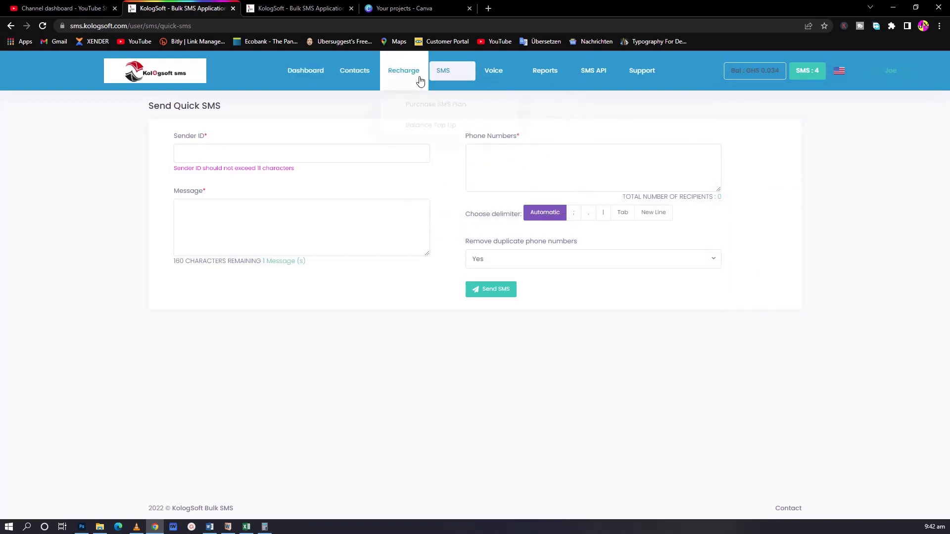
{"action": "left_click", "coordinate": [250, 155]}
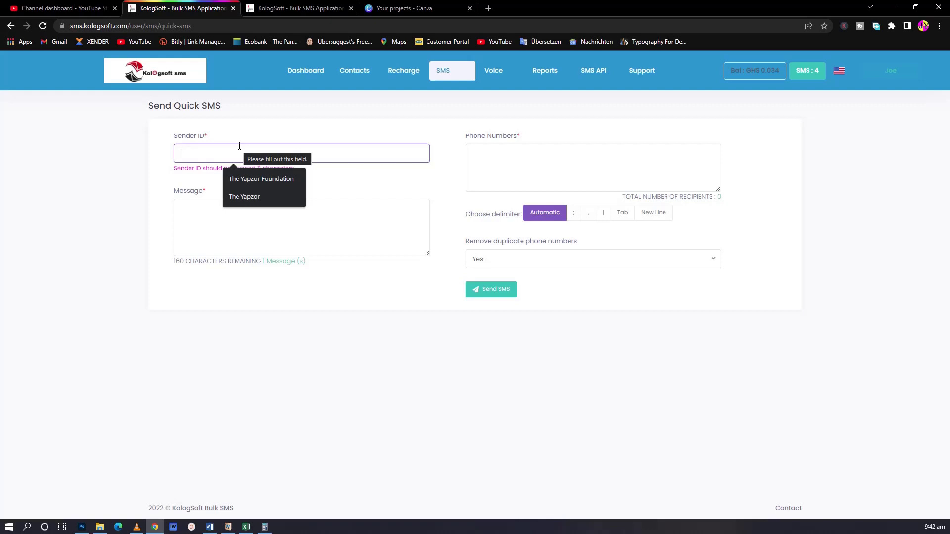
{"action": "type", "text": "Joe Yapzor"}
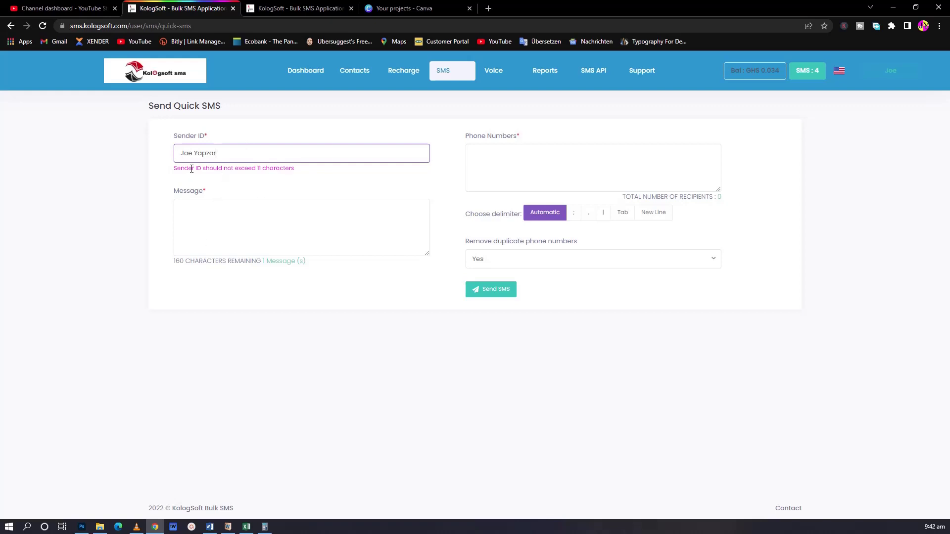
{"action": "left_click_drag", "start_coordinate": [191, 169], "coordinate": [285, 176]}
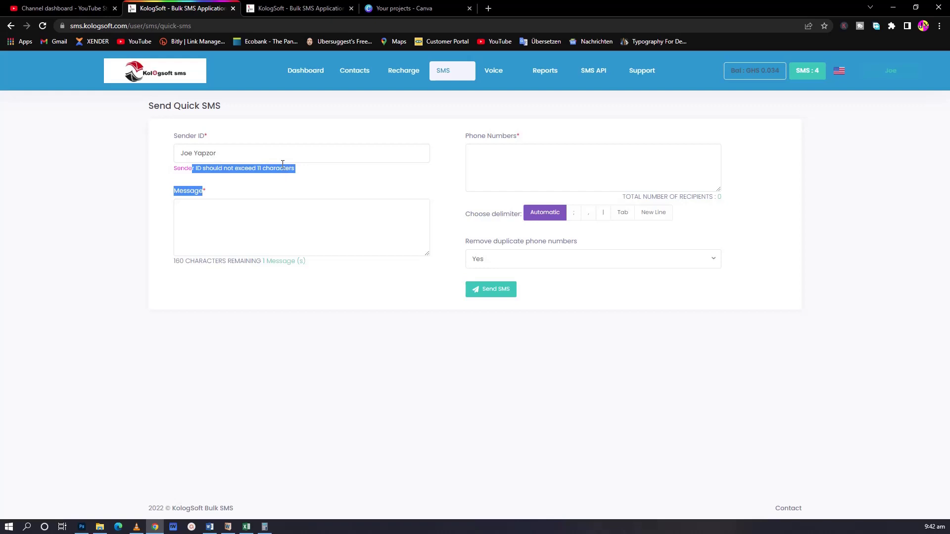
{"action": "left_click", "coordinate": [283, 162]}
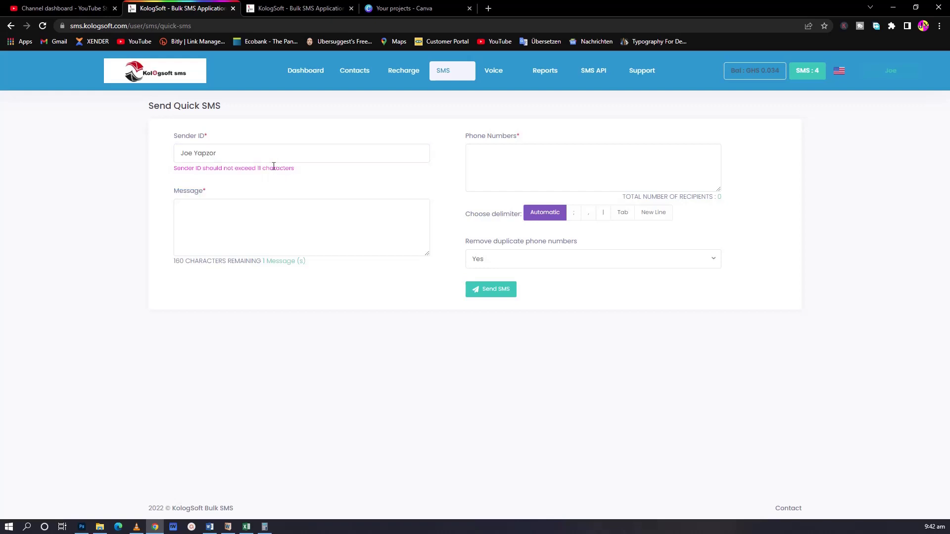
{"action": "triple_click", "coordinate": [273, 168]}
Write the two-line message 'Hello this is Yapzor' and 'Subscribe'.
{"action": "left_click", "coordinate": [206, 215]}
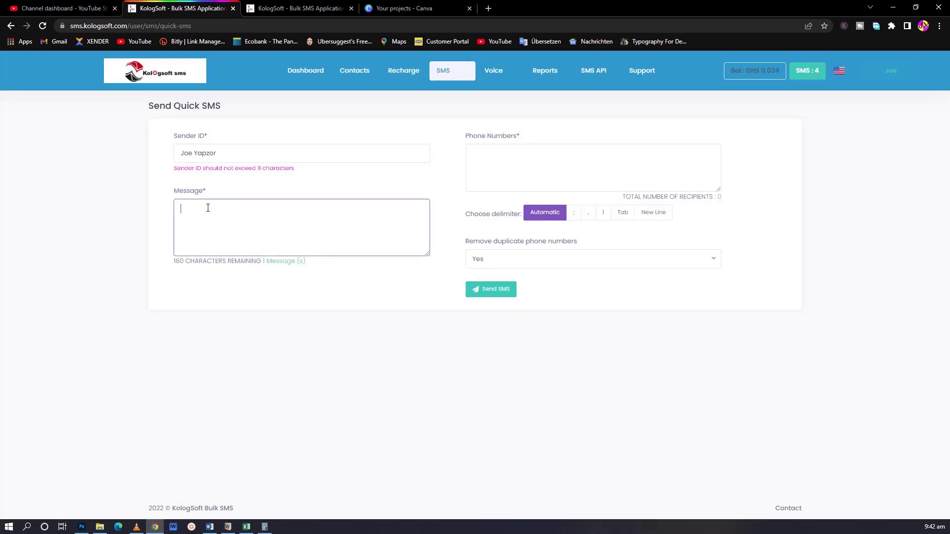
{"action": "type", "text": "Hello this is Yapzor"}
{"action": "key", "text": "Return"}
{"action": "type", "text": "Subscribe"}
Enter two recipient phone numbers, comma-delimited, with duplicate removal kept at Yes.
{"action": "left_click", "coordinate": [534, 158]}
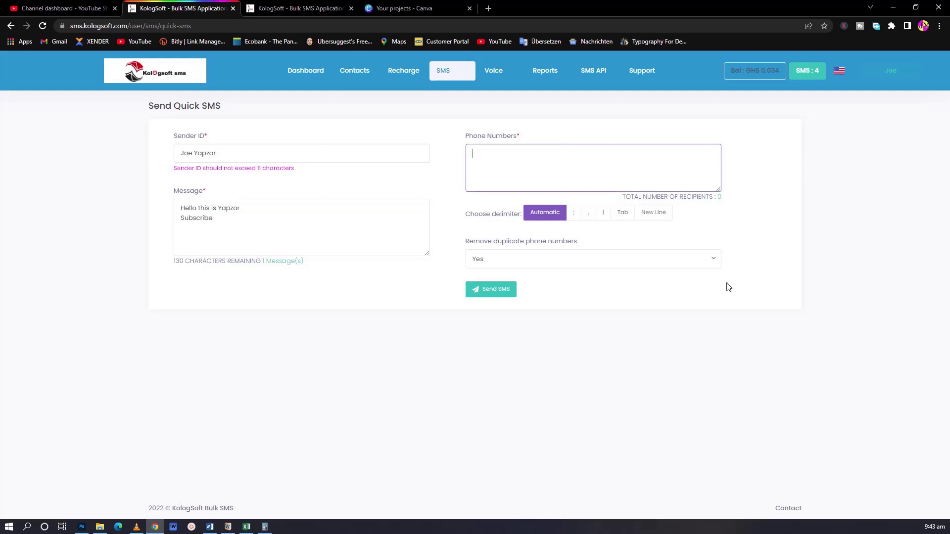
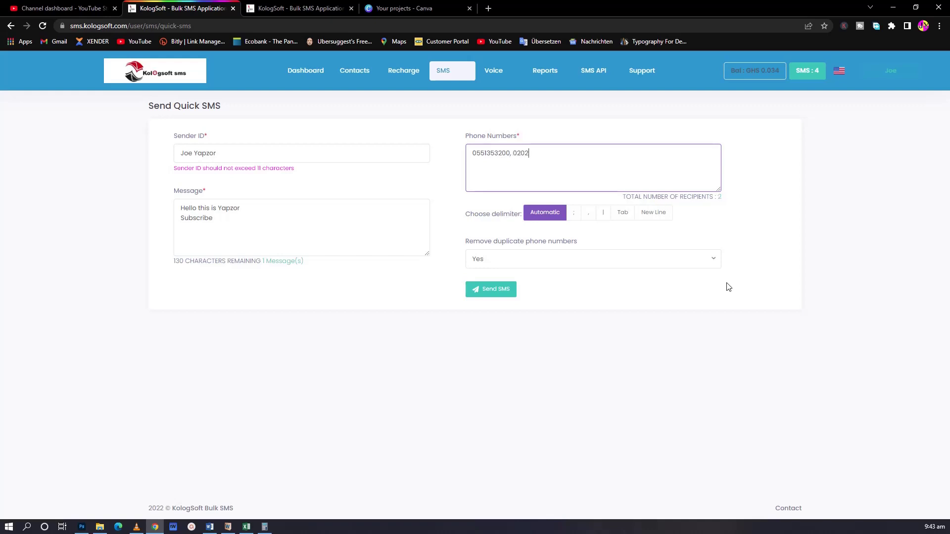
{"action": "left_click", "coordinate": [592, 218]}
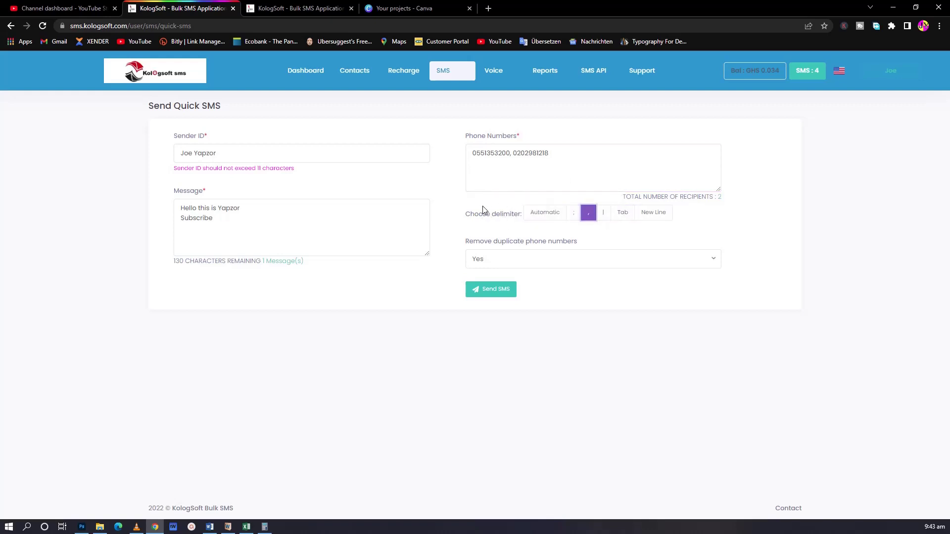
{"action": "left_click", "coordinate": [514, 260]}
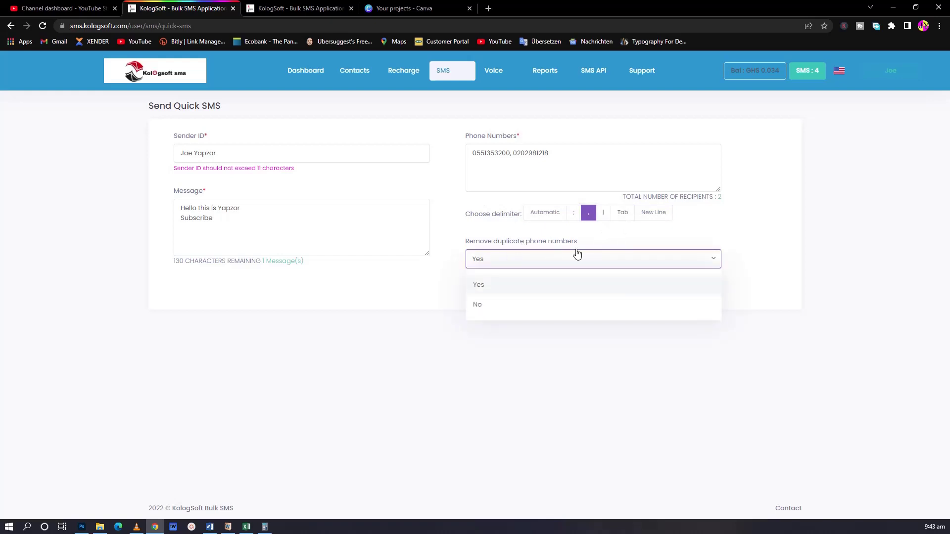
{"action": "left_click", "coordinate": [566, 283]}
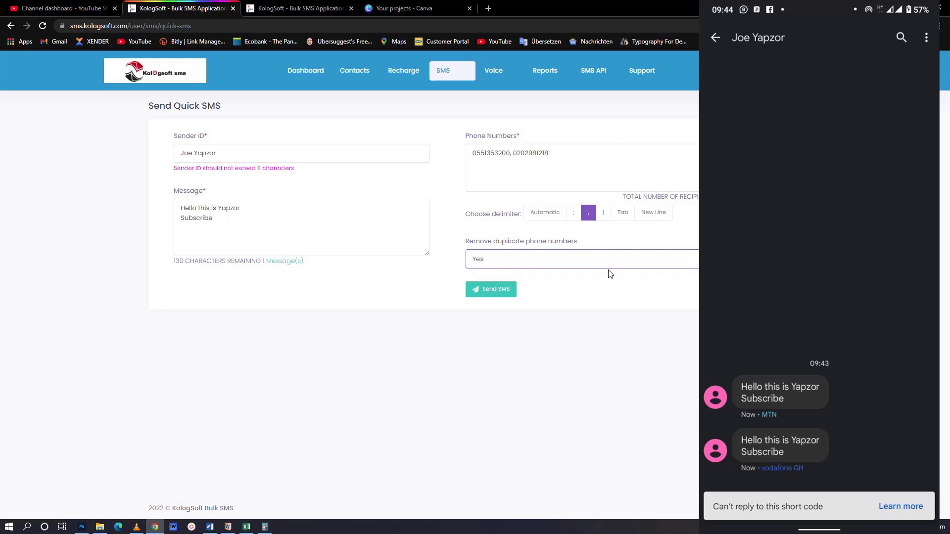
Send the quick SMS and review the status notice reporting 0 invalid numbers.
{"action": "left_click", "coordinate": [491, 296]}
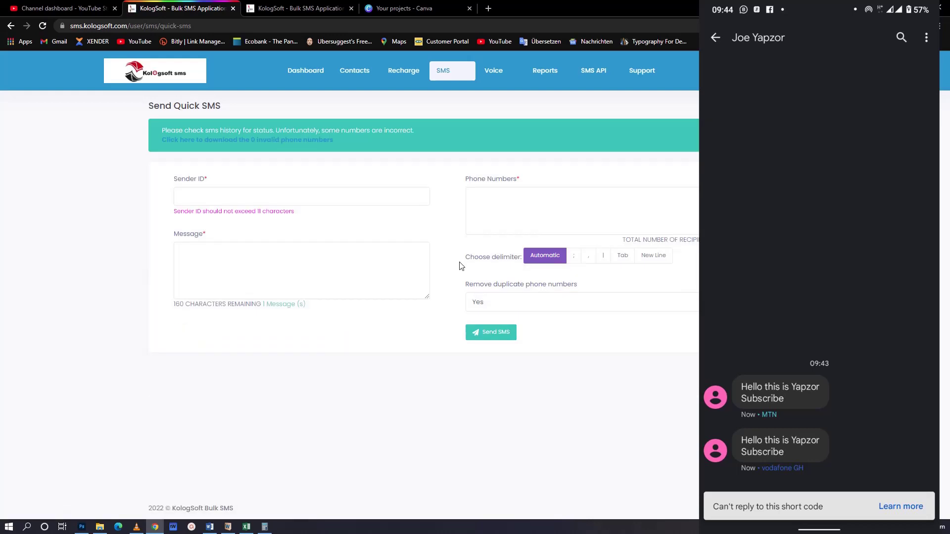
{"action": "left_click_drag", "start_coordinate": [183, 130], "coordinate": [393, 130]}
{"action": "left_click", "coordinate": [420, 137]}
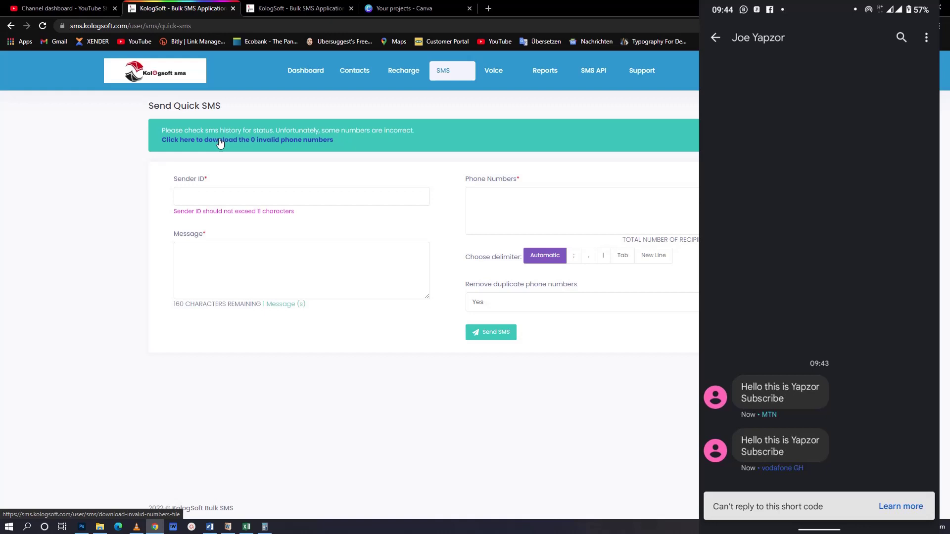
Check which contact lists the Group SMS form offers, then return to the phone book.
{"action": "mouse_move", "coordinate": [440, 85]}
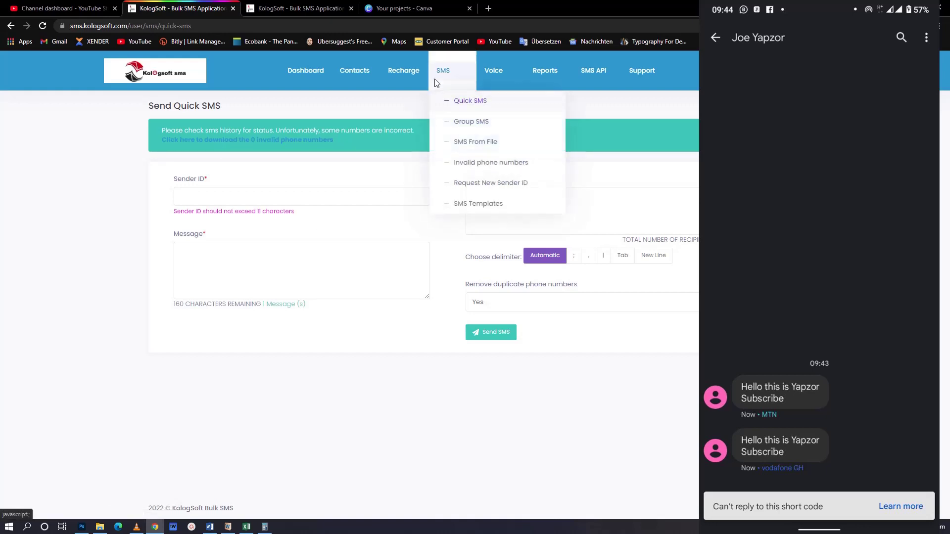
{"action": "left_click", "coordinate": [455, 102]}
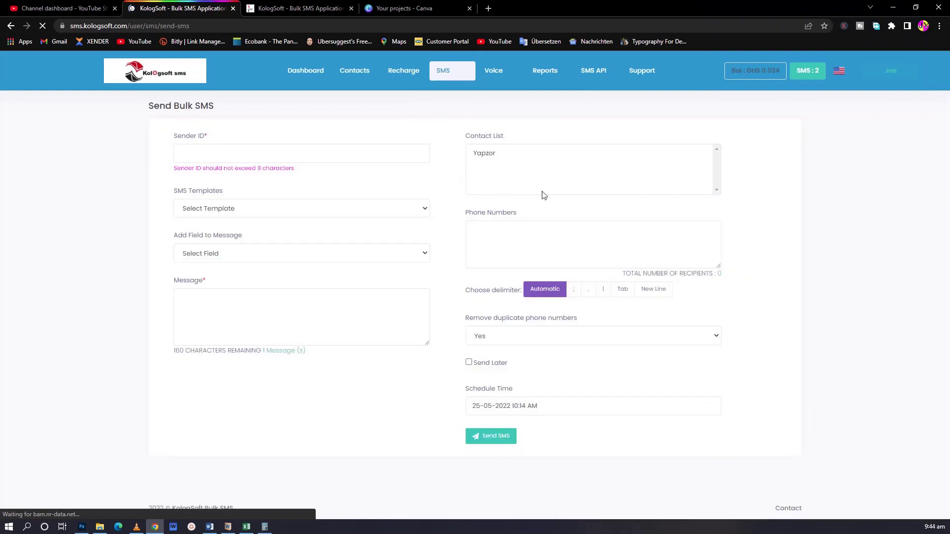
{"action": "left_click", "coordinate": [533, 156]}
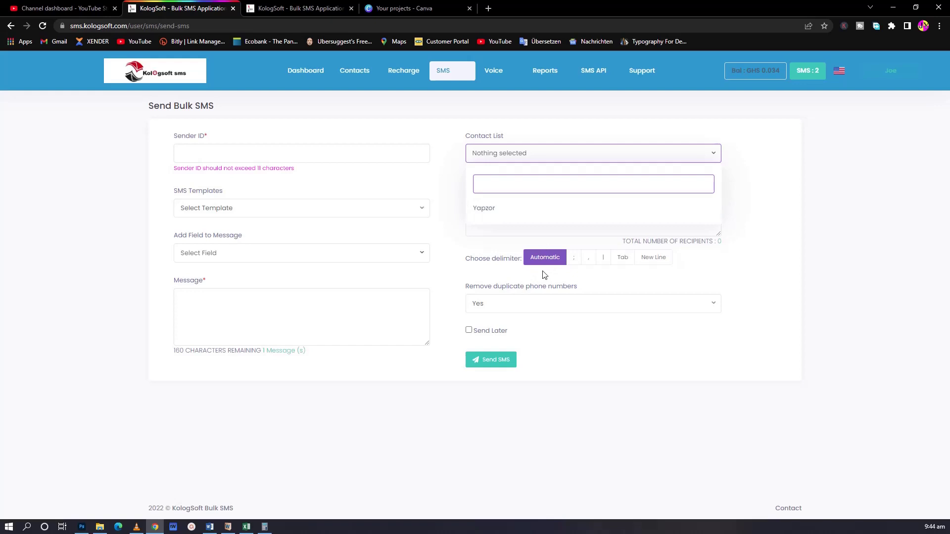
{"action": "left_click", "coordinate": [352, 73]}
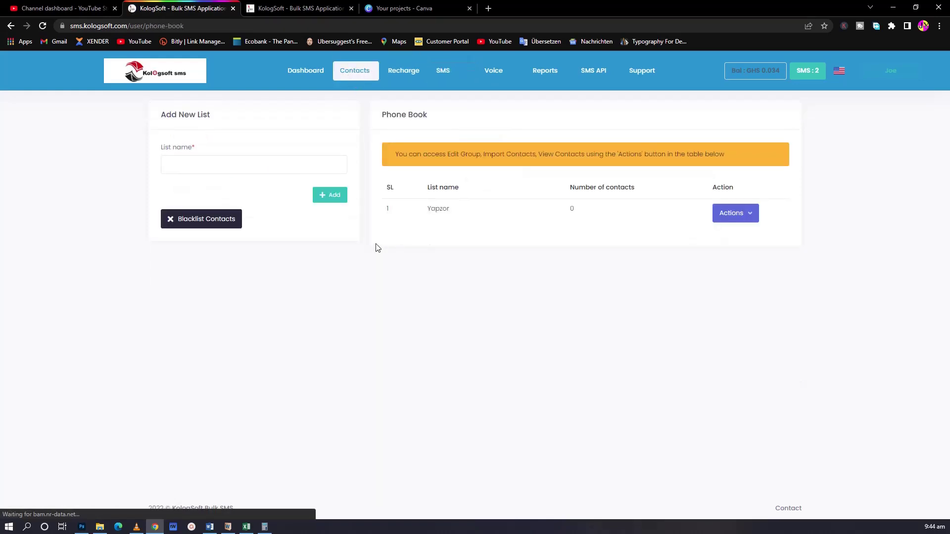
Add a new contact list named CCR CKT-UTAS and open its Actions options.
{"action": "left_click", "coordinate": [204, 158]}
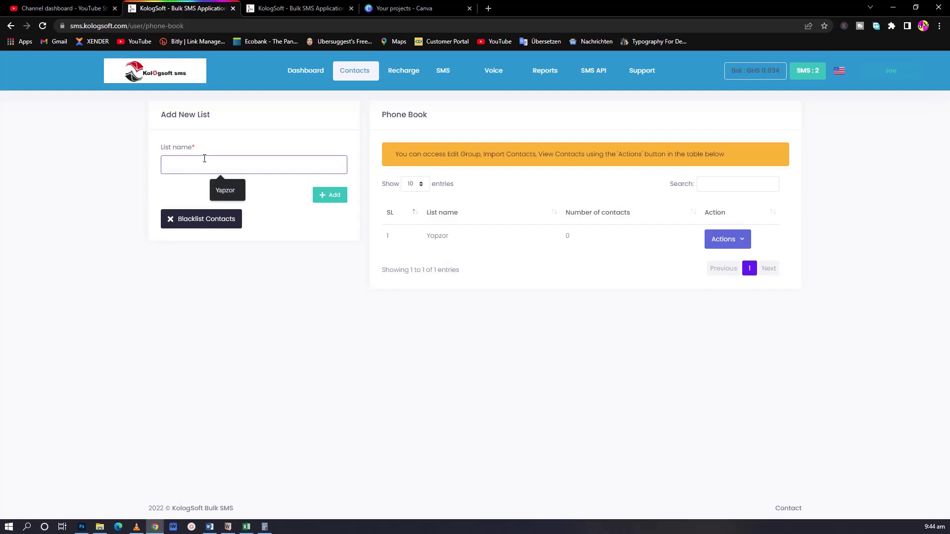
{"action": "type", "text": "CCR CKT-UTAS"}
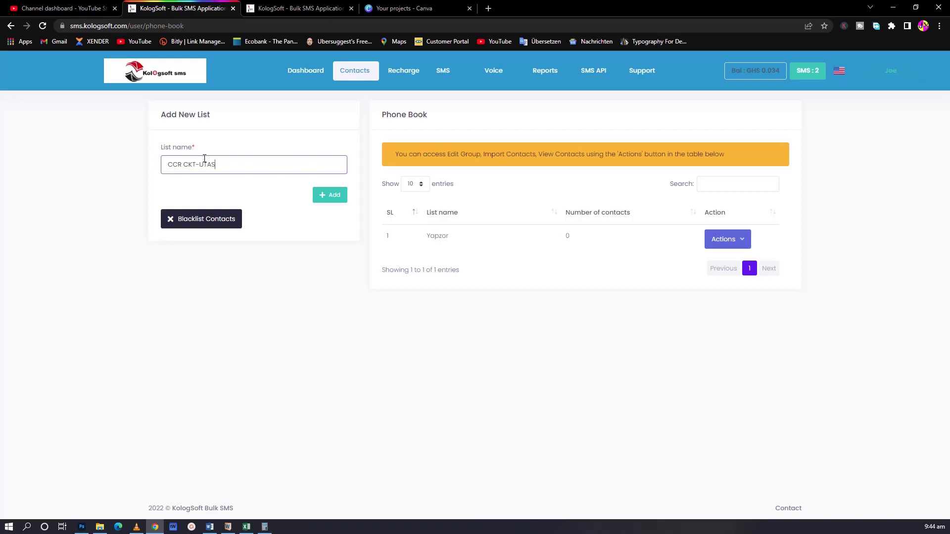
{"action": "left_click", "coordinate": [333, 198]}
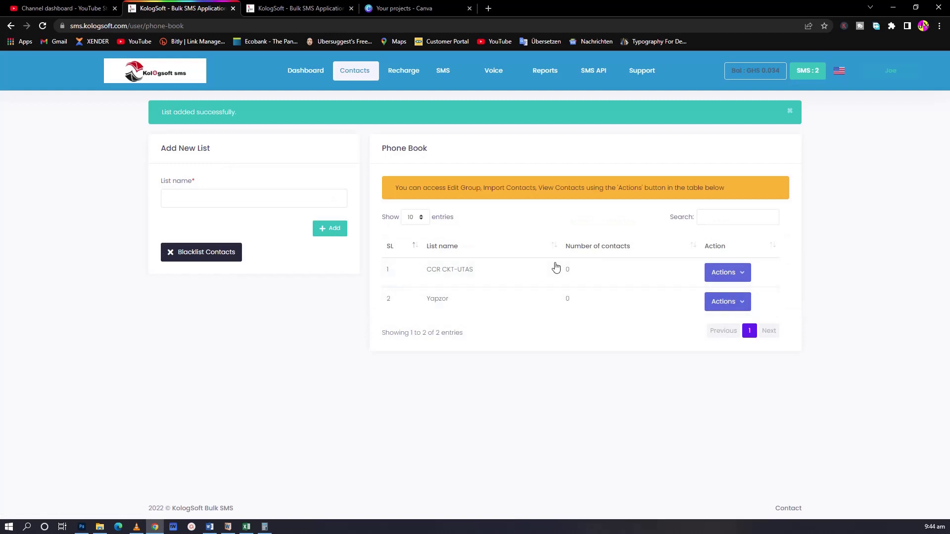
{"action": "left_click", "coordinate": [727, 273]}
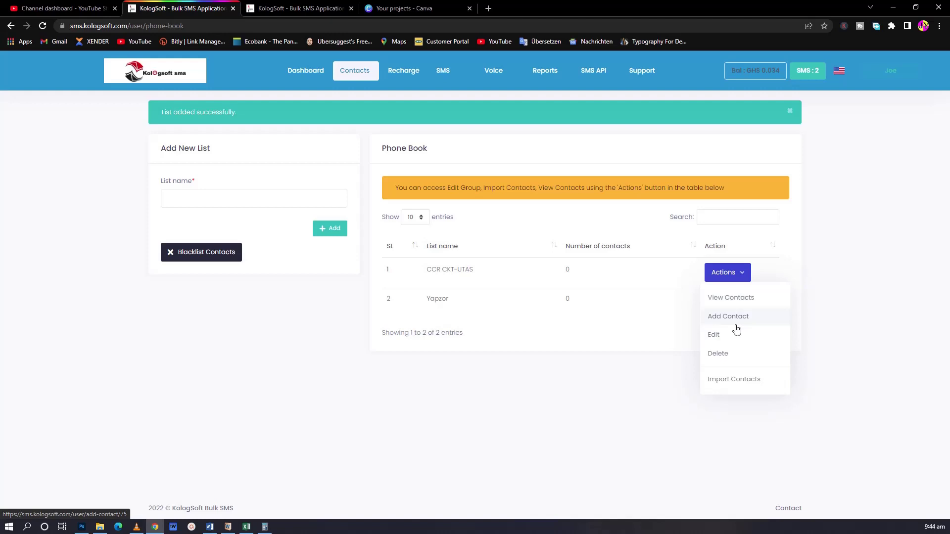
Choose Import Contacts, then copy contacts.csv's name and phone columns from A1 down in Excel.
{"action": "left_click", "coordinate": [730, 385]}
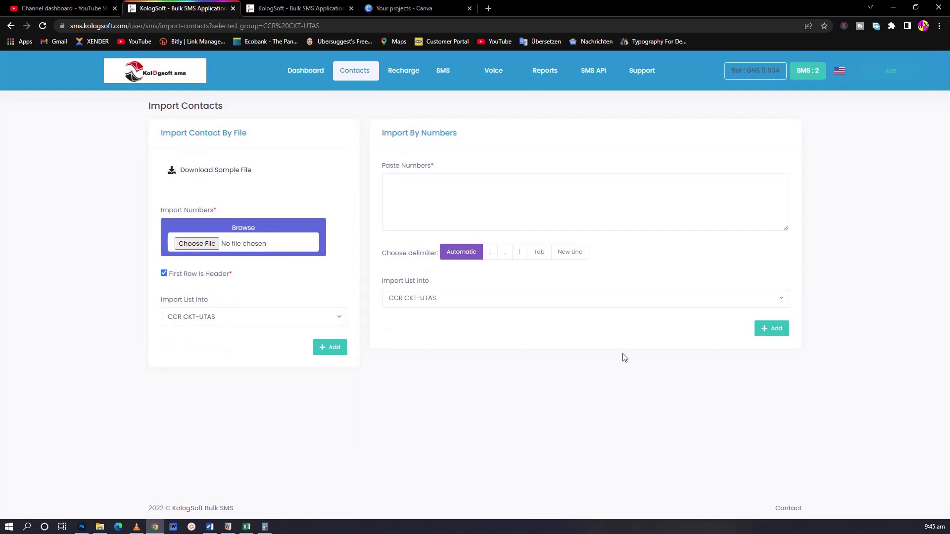
{"action": "left_click", "coordinate": [247, 527]}
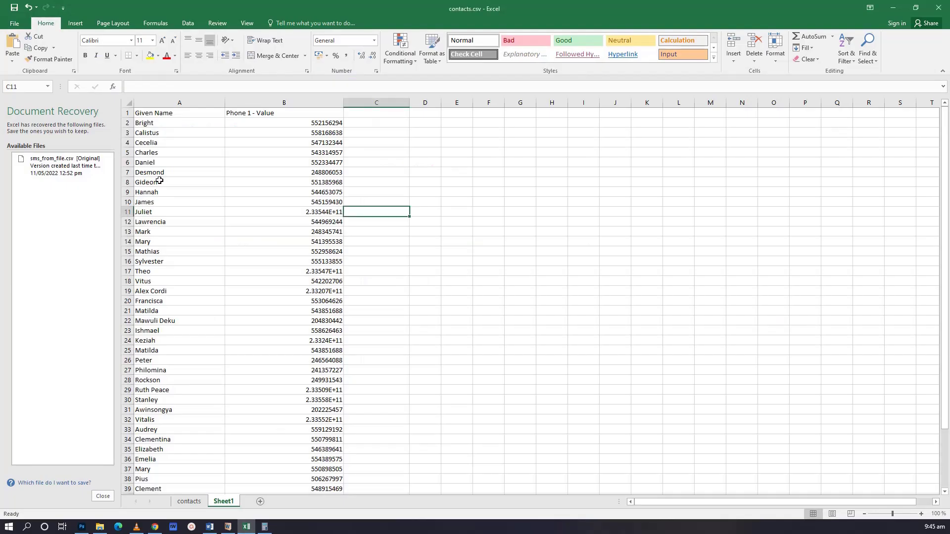
{"action": "scroll", "coordinate": [534, 299], "scroll_direction": "down", "scroll_amount": 12}
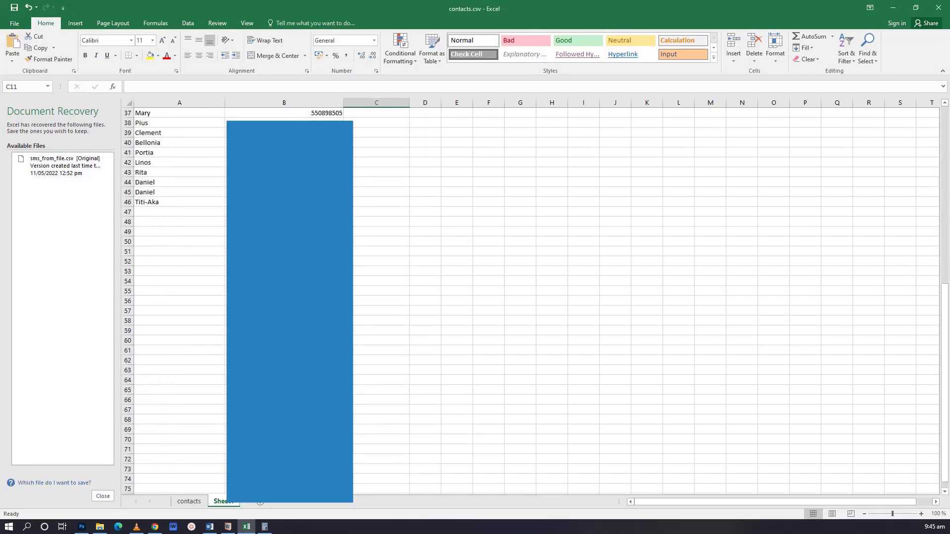
{"action": "scroll", "coordinate": [534, 298], "scroll_direction": "up", "scroll_amount": 12}
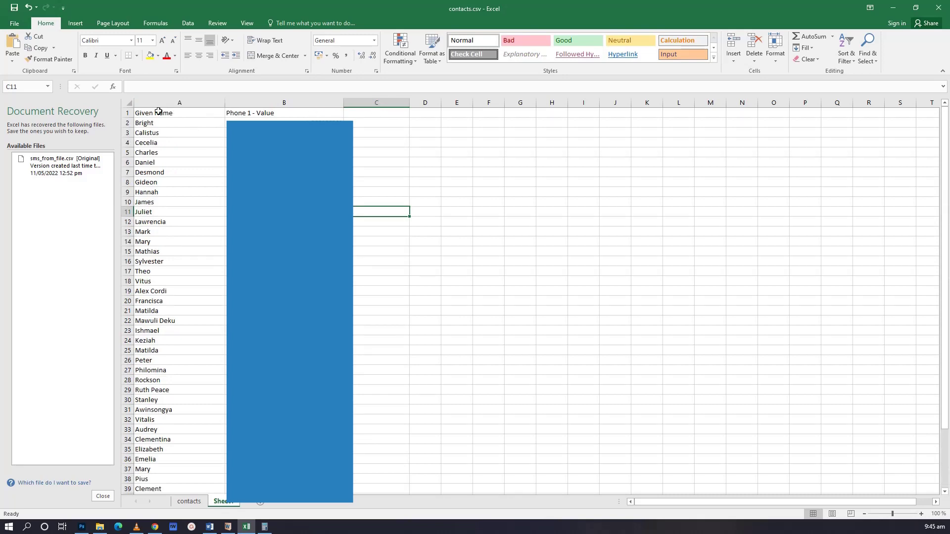
{"action": "left_click_drag", "start_coordinate": [161, 112], "coordinate": [310, 115]}
{"action": "key", "text": "ctrl+shift+Down"}
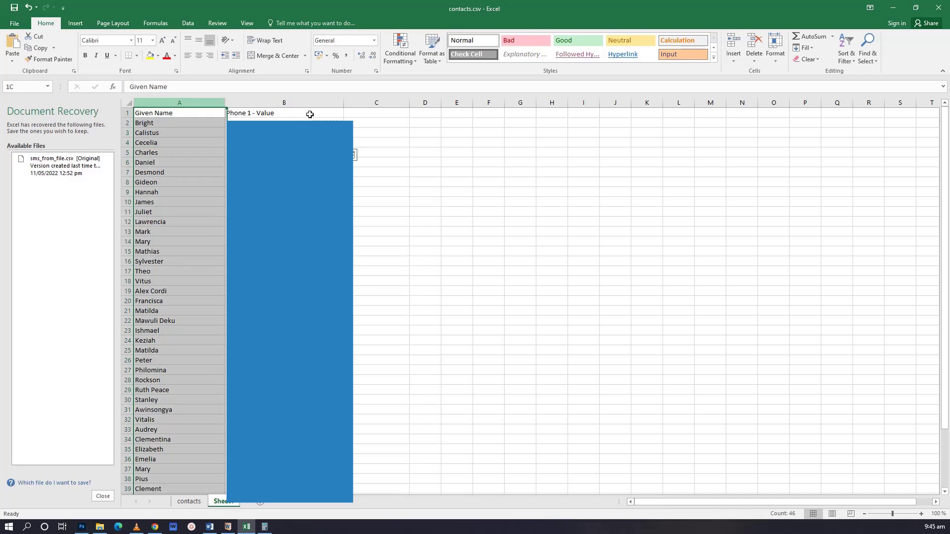
{"action": "key", "text": "ctrl+c"}
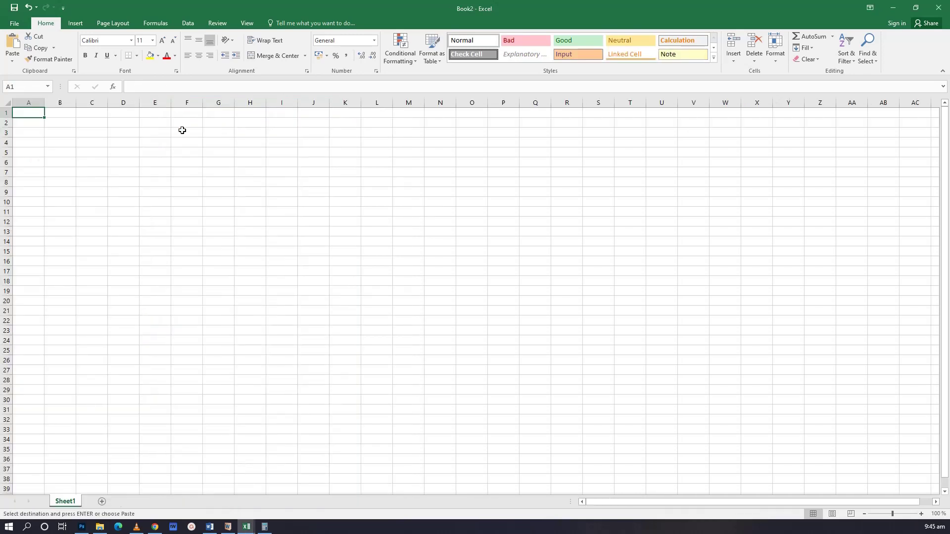
Paste the copied names and phone numbers into Book2 and autofit the columns.
{"action": "key", "text": "ctrl+v"}
{"action": "key", "text": "alt+h"}
{"action": "key", "text": "o"}
{"action": "key", "text": "i"}
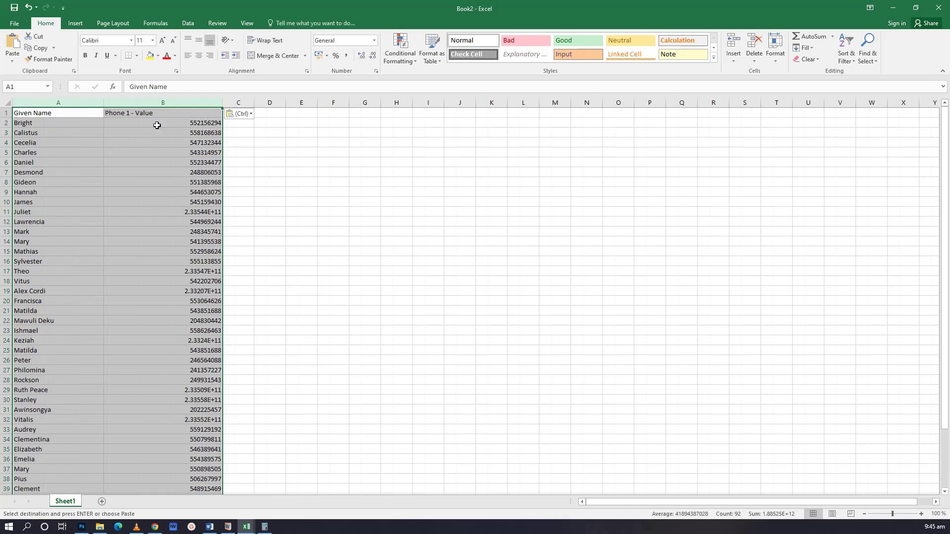
{"action": "left_click", "coordinate": [276, 114]}
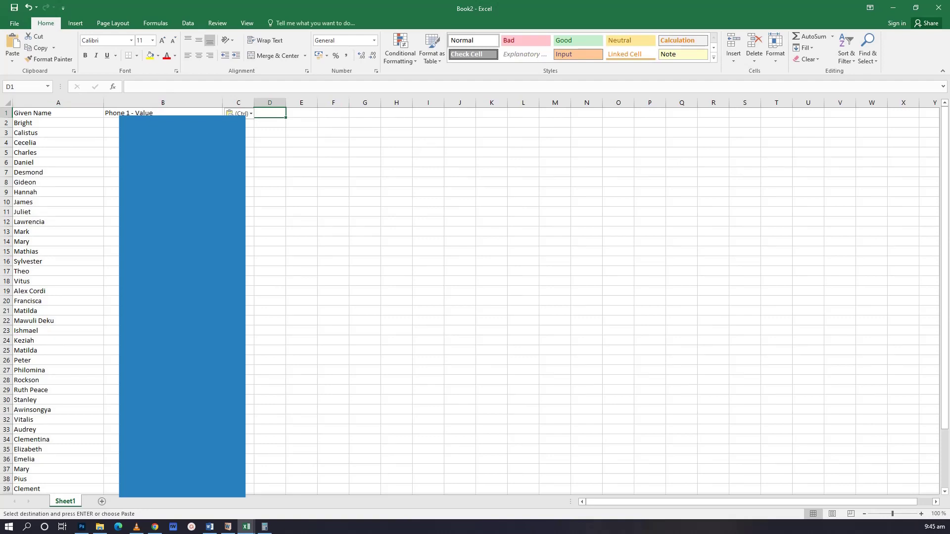
Format column B as Number with no decimals so phone numbers show in full.
{"action": "left_click", "coordinate": [191, 103]}
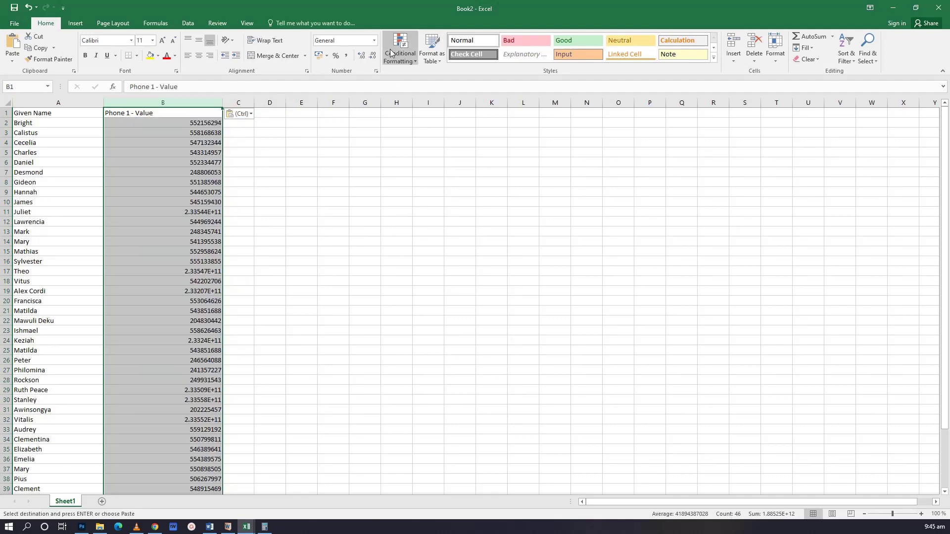
{"action": "left_click", "coordinate": [374, 41]}
{"action": "left_click", "coordinate": [345, 82]}
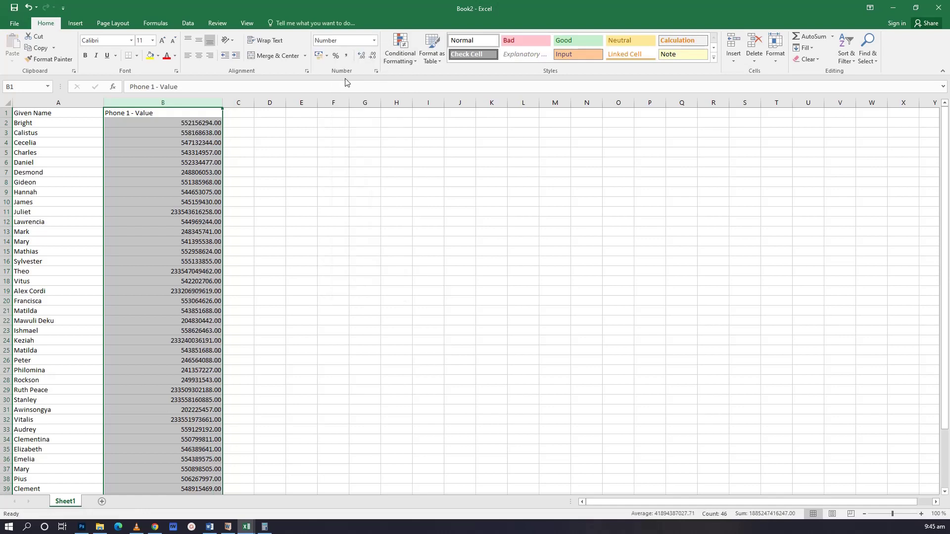
{"action": "left_click", "coordinate": [370, 56]}
{"action": "left_click", "coordinate": [370, 56]}
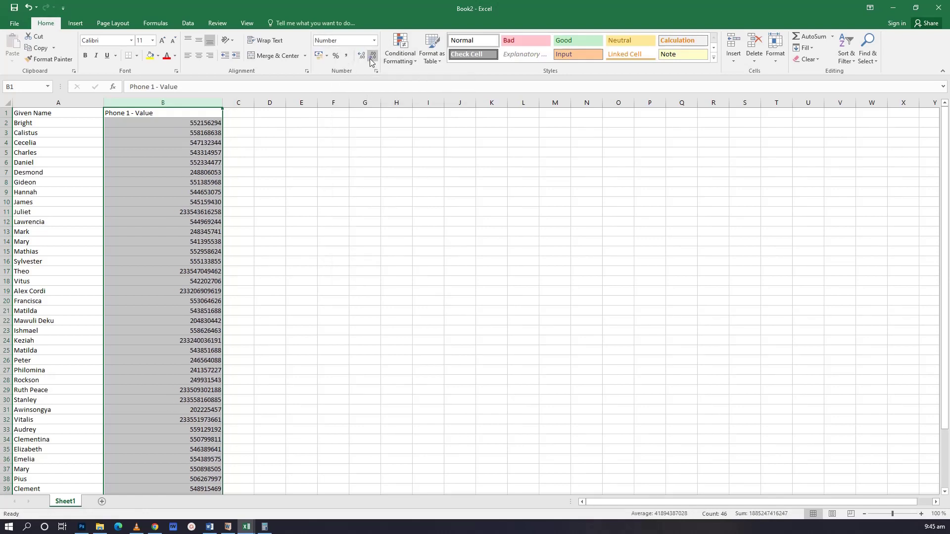
{"action": "scroll", "coordinate": [185, 391], "scroll_direction": "down", "scroll_amount": 12}
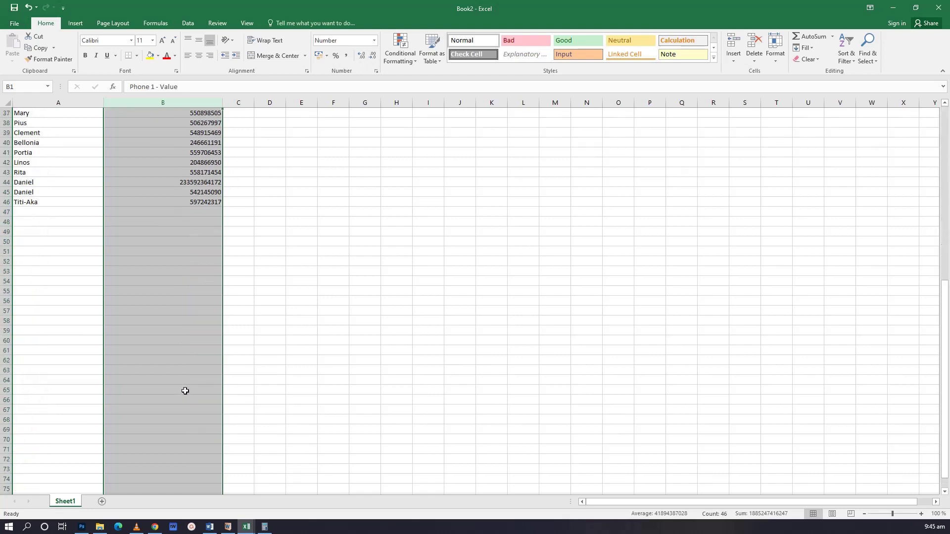
{"action": "scroll", "coordinate": [185, 391], "scroll_direction": "up", "scroll_amount": 12}
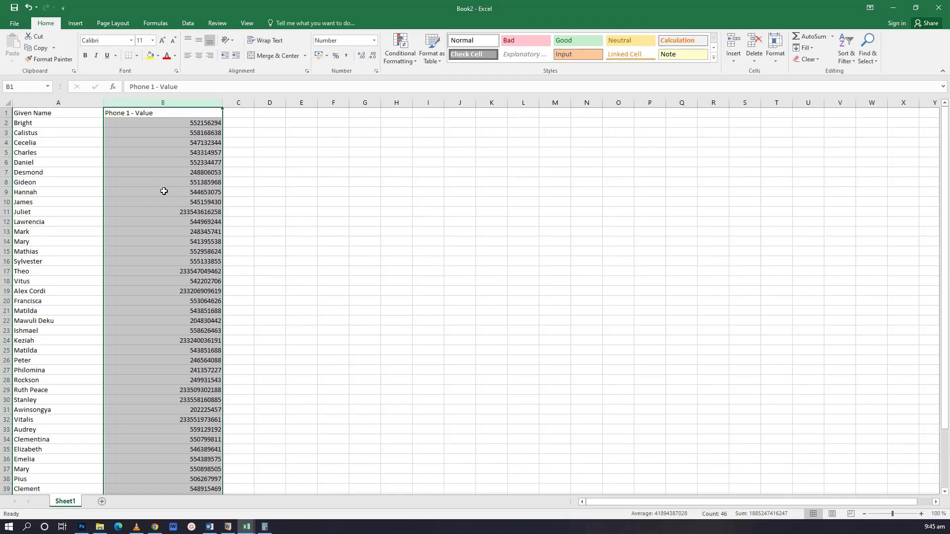
Save the workbook as CCR.xlsx in the Downloads folder.
{"action": "key", "text": "ctrl+s"}
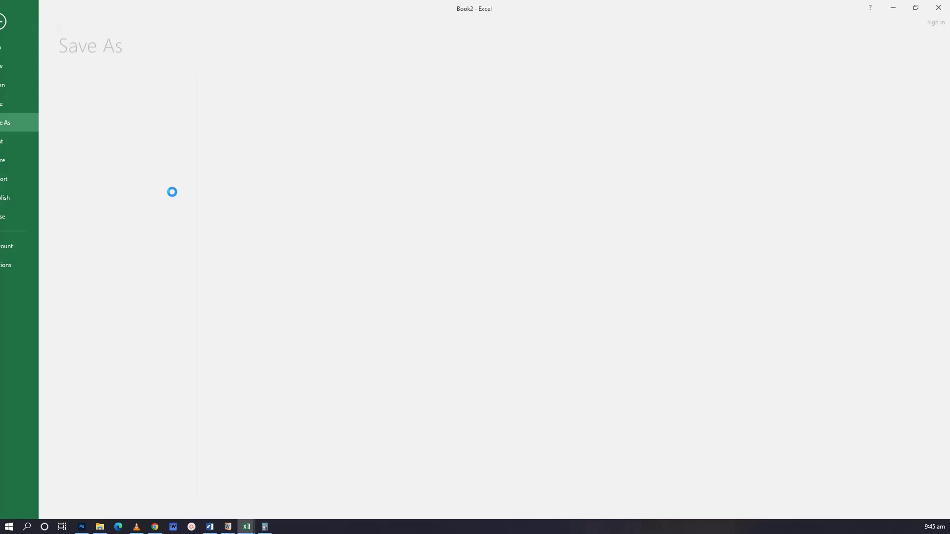
{"action": "left_click", "coordinate": [292, 99]}
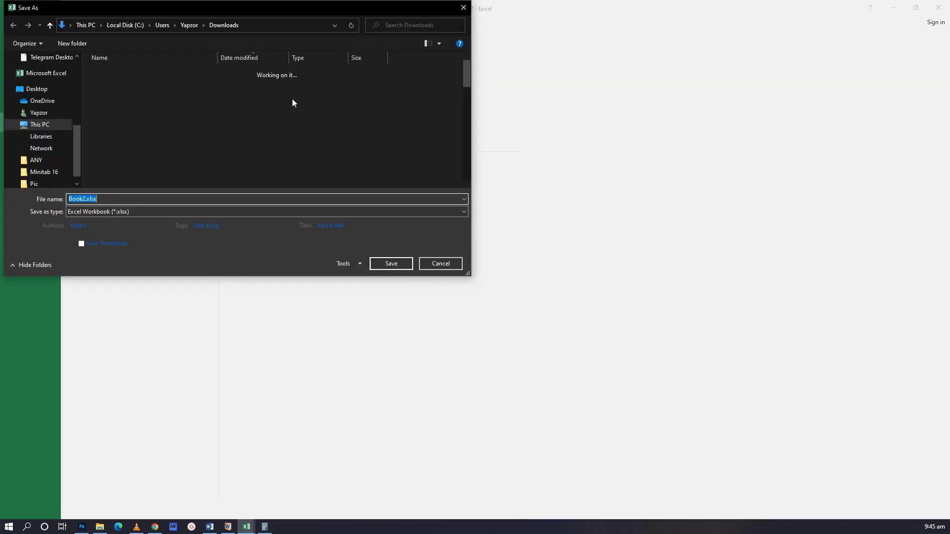
{"action": "type", "text": "CCR"}
{"action": "key", "text": "Return"}
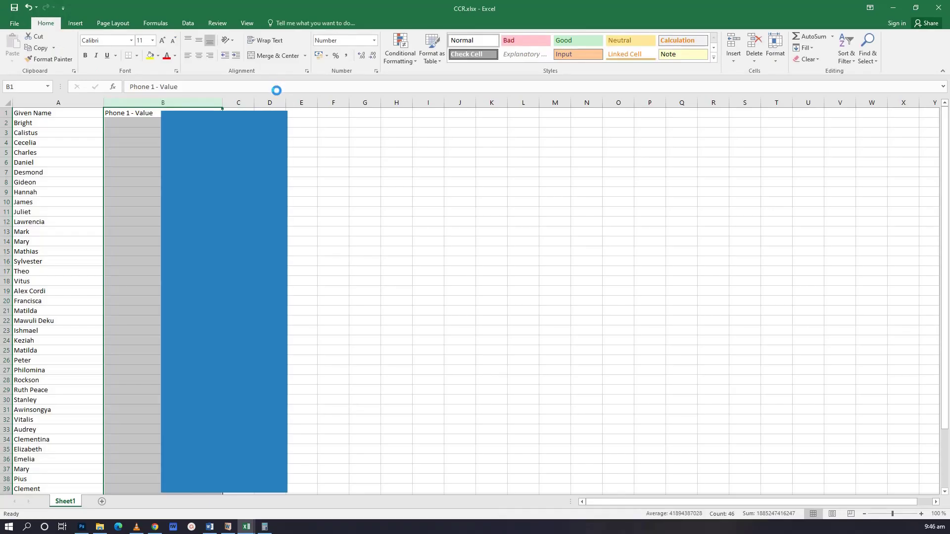
Upload CCR.xlsx from Downloads on the KologSoft Import Contacts page.
{"action": "left_click", "coordinate": [155, 527]}
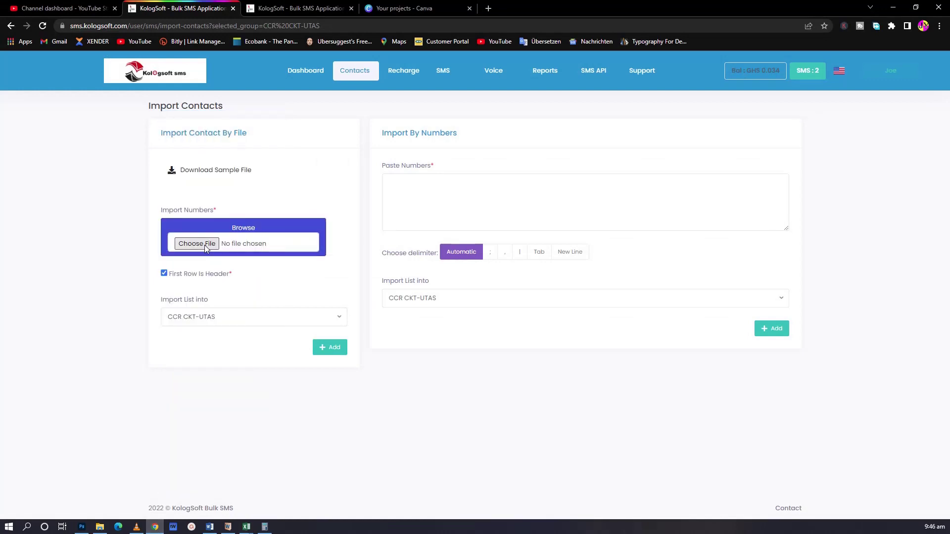
{"action": "left_click", "coordinate": [206, 247]}
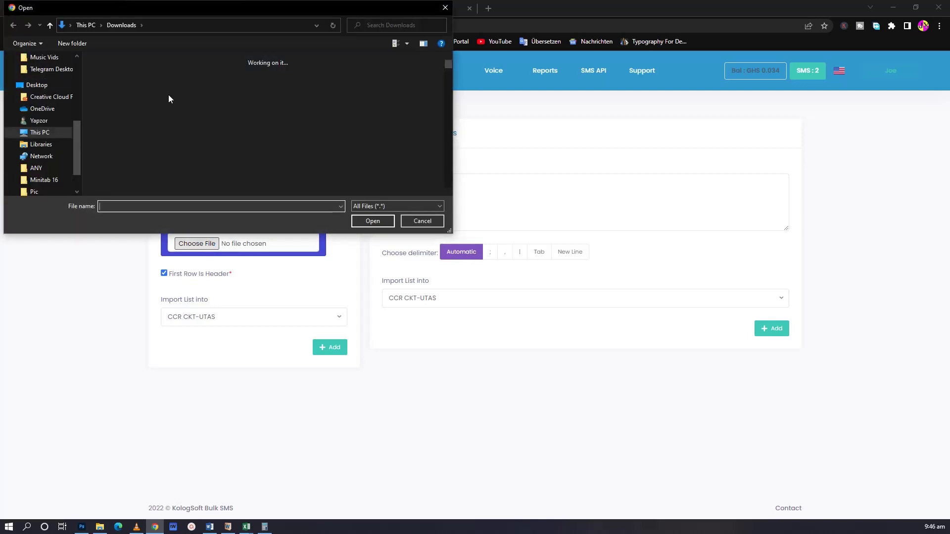
{"action": "left_click", "coordinate": [132, 84]}
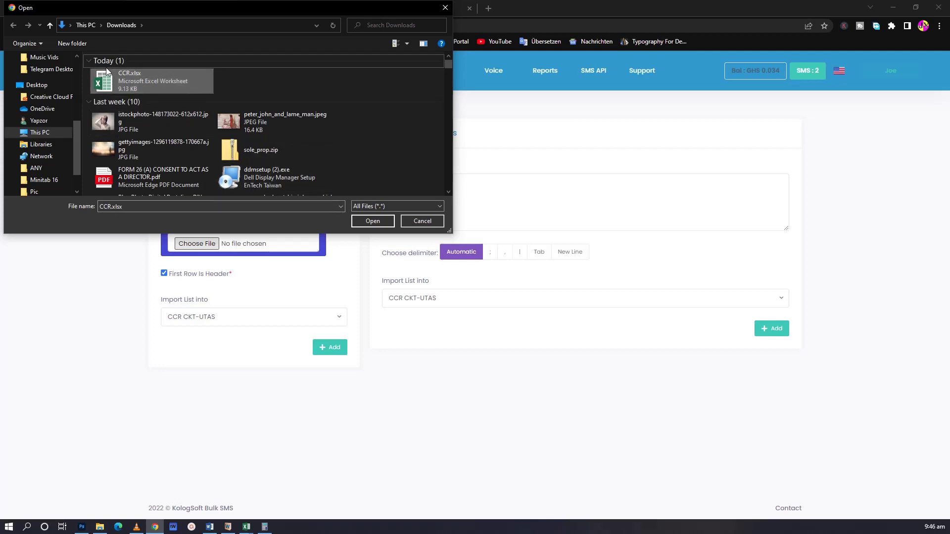
{"action": "left_click", "coordinate": [366, 218]}
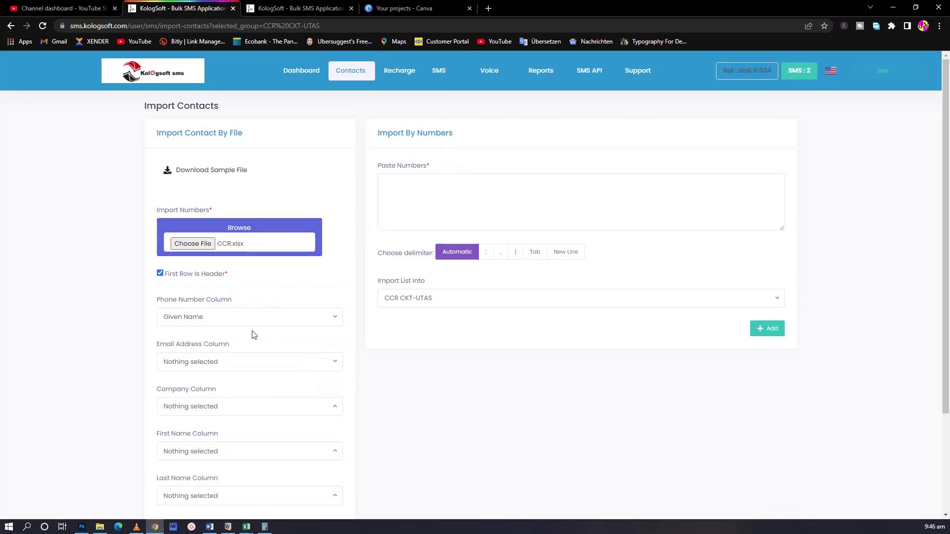
{"action": "scroll", "coordinate": [297, 361], "scroll_direction": "down", "scroll_amount": 3}
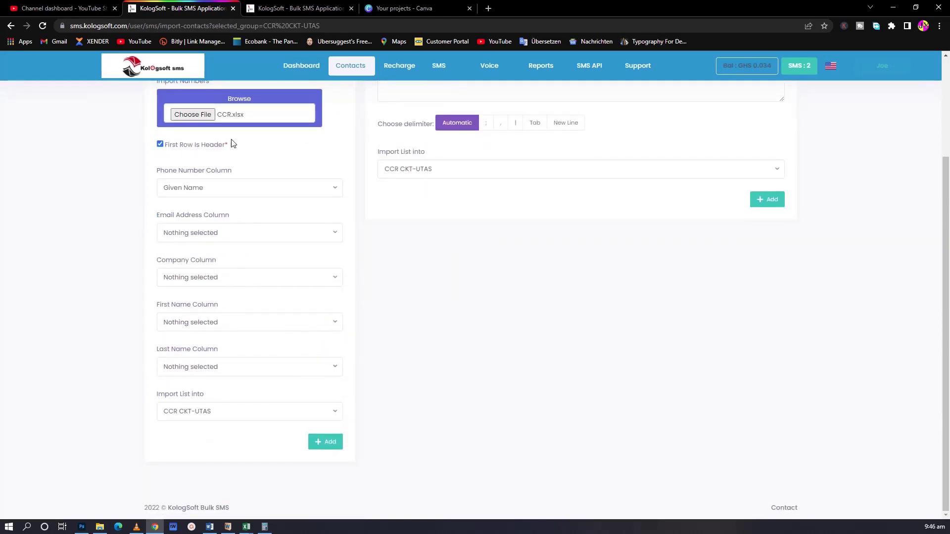
Map Phone 1 - Value to the phone number column and Given Name to first name.
{"action": "left_click", "coordinate": [232, 191]}
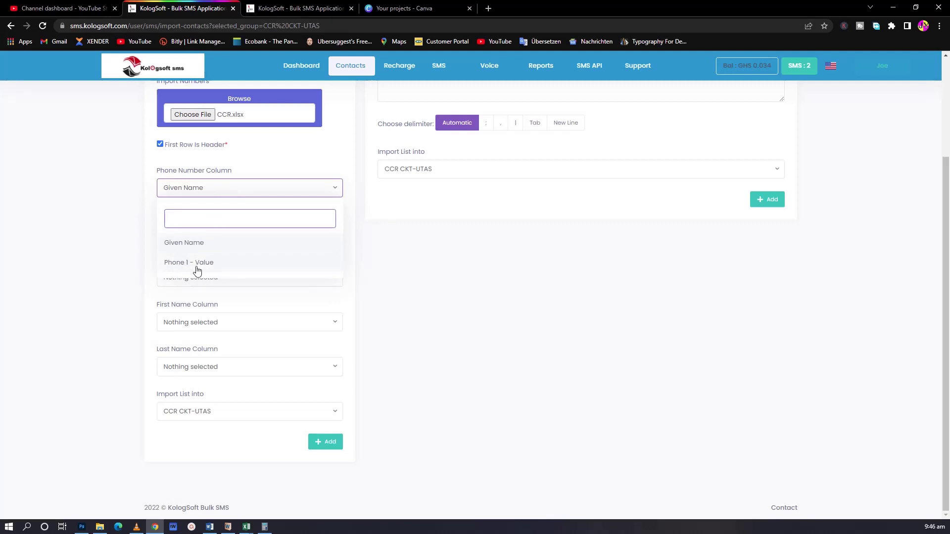
{"action": "left_click", "coordinate": [218, 271]}
{"action": "left_click", "coordinate": [247, 526]}
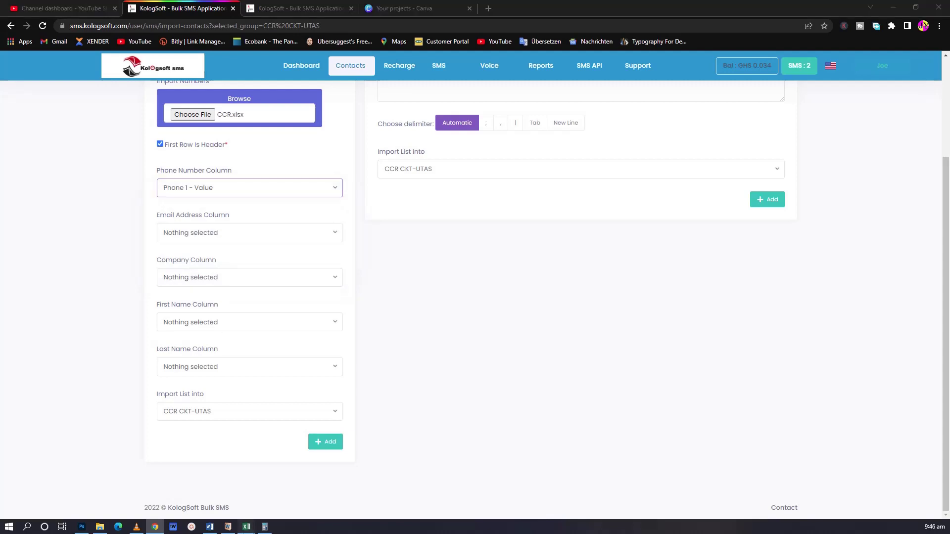
{"action": "left_click", "coordinate": [290, 478]}
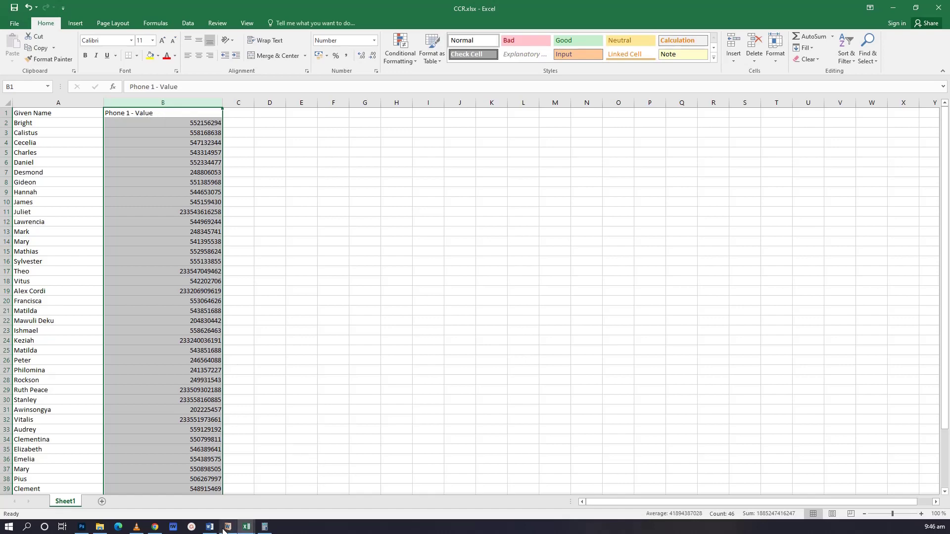
{"action": "left_click", "coordinate": [155, 527]}
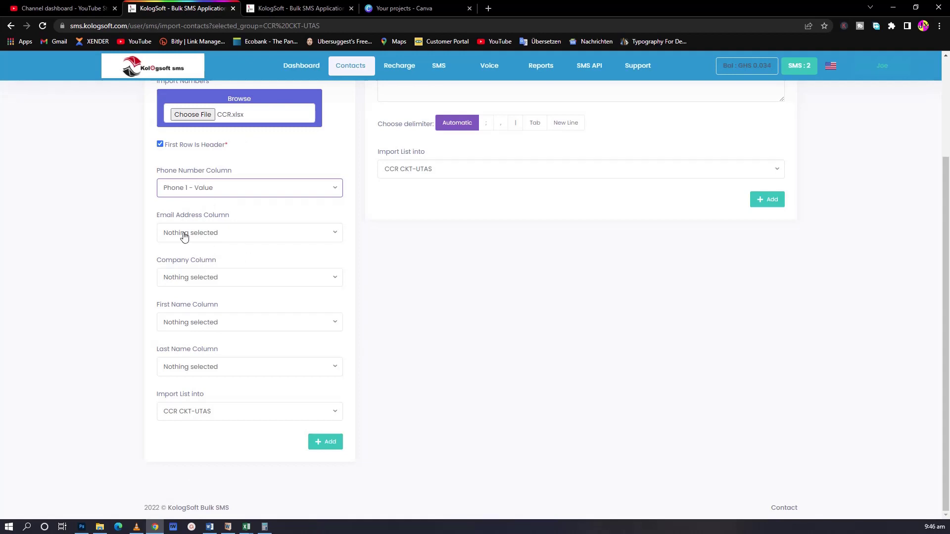
{"action": "left_click", "coordinate": [218, 326]}
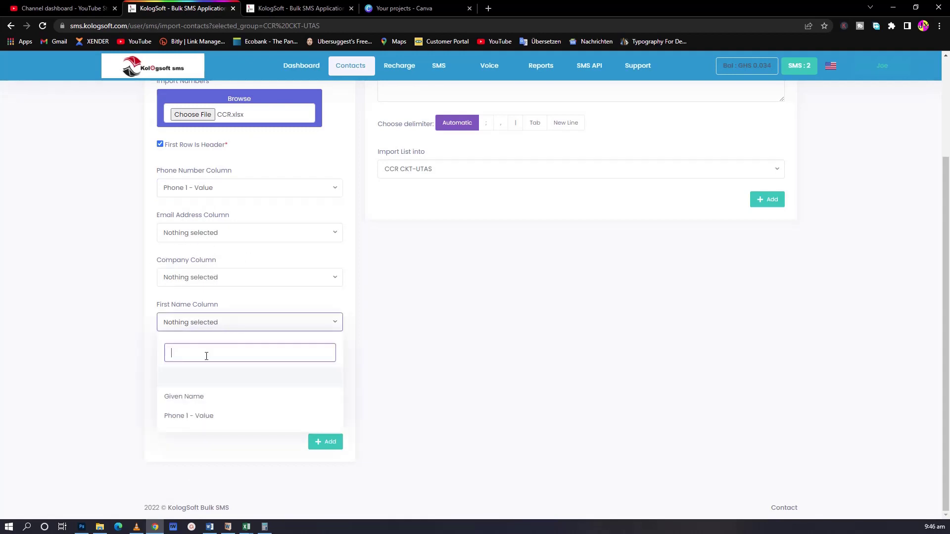
{"action": "left_click", "coordinate": [201, 397]}
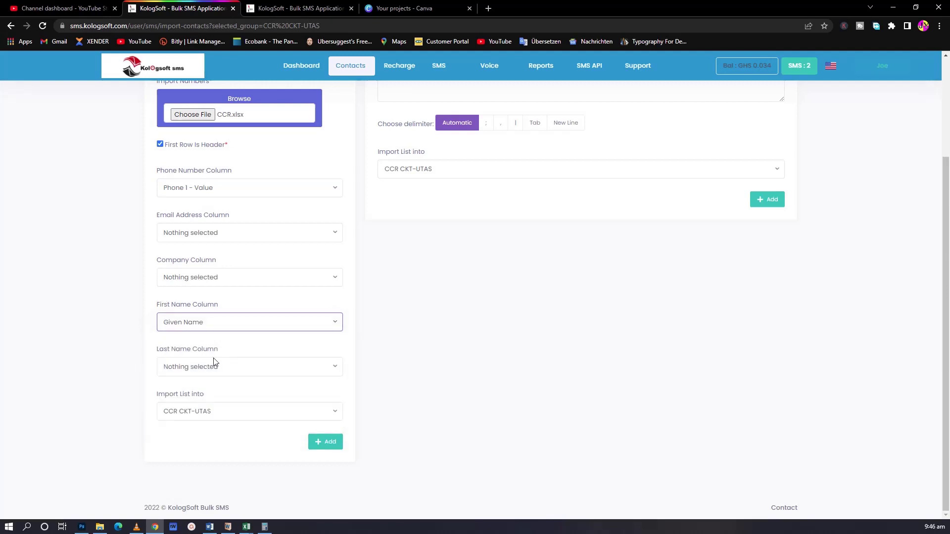
Import the mapped contacts into CCR CKT-UTAS, then paste one extra phone number into that group.
{"action": "left_click", "coordinate": [327, 445]}
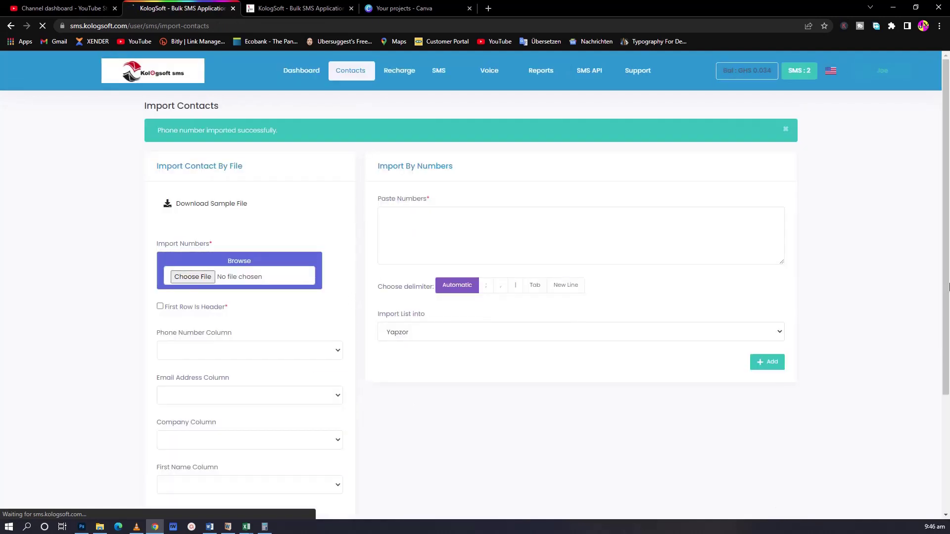
{"action": "left_click", "coordinate": [424, 224]}
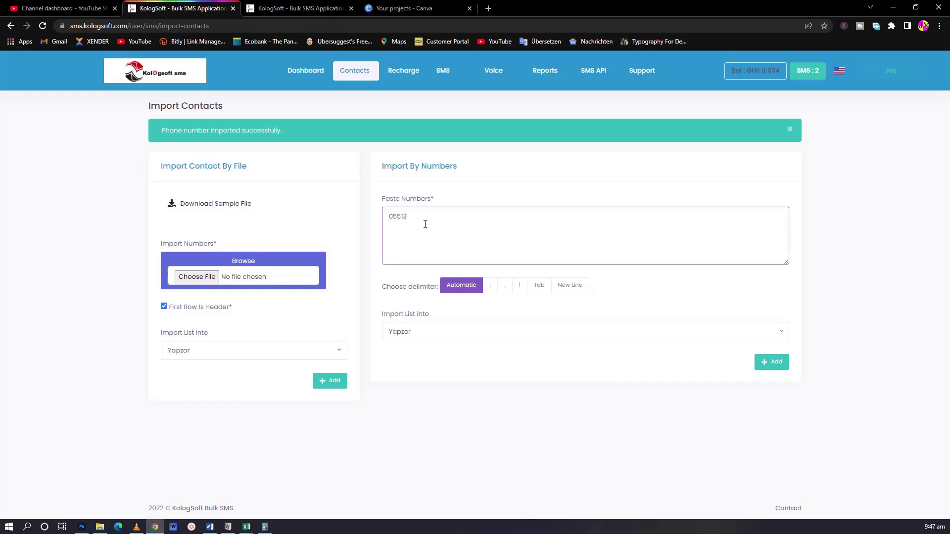
{"action": "left_click", "coordinate": [424, 329]}
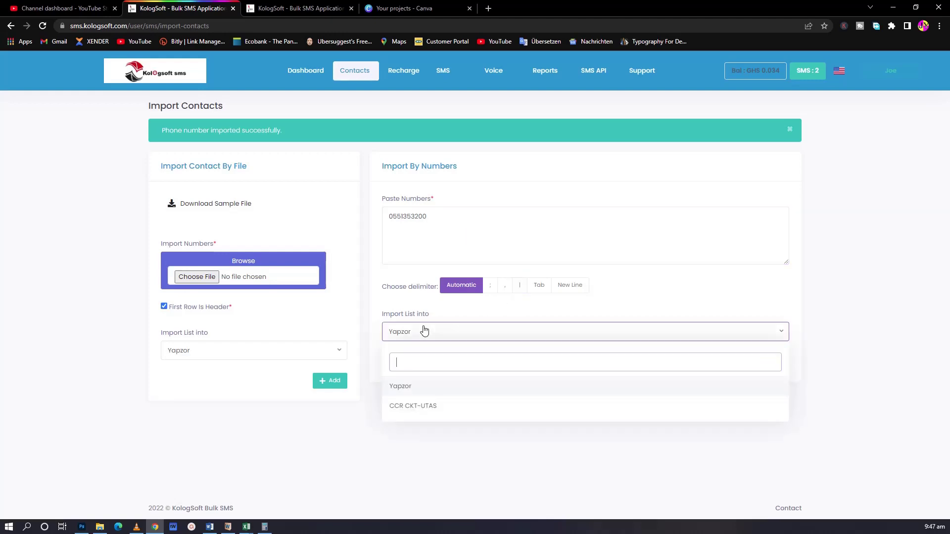
{"action": "left_click", "coordinate": [428, 409]}
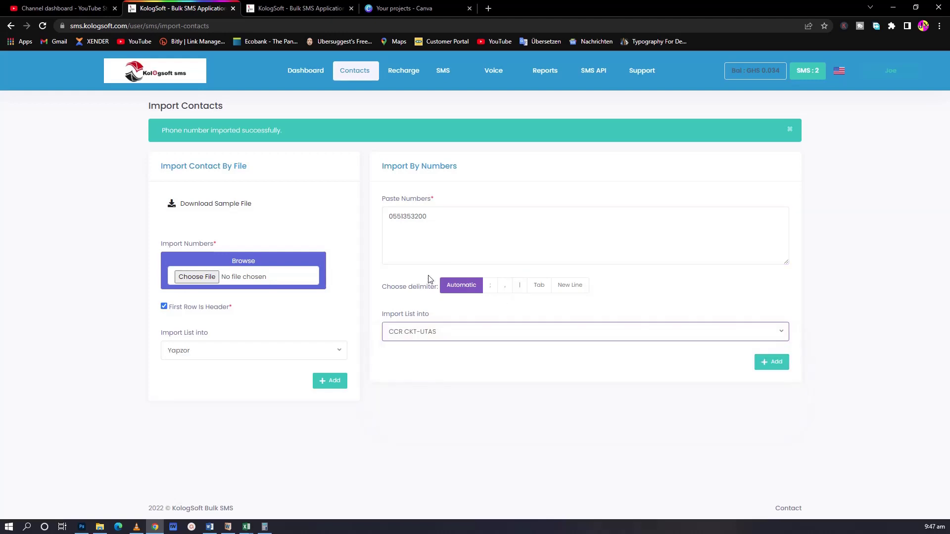
{"action": "left_click", "coordinate": [775, 364]}
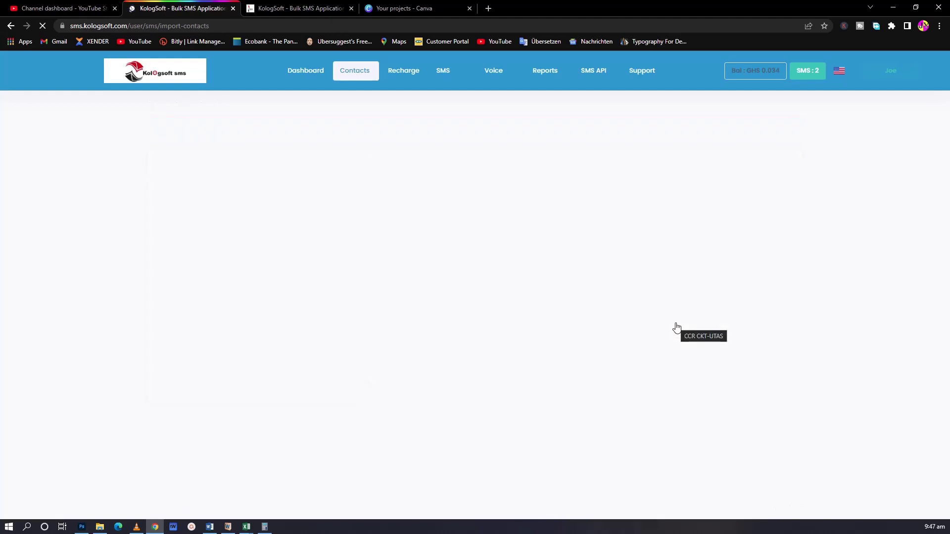
Open the CCR CKT-UTAS list from the phone book and scroll through its 45 contacts.
{"action": "left_click", "coordinate": [355, 72]}
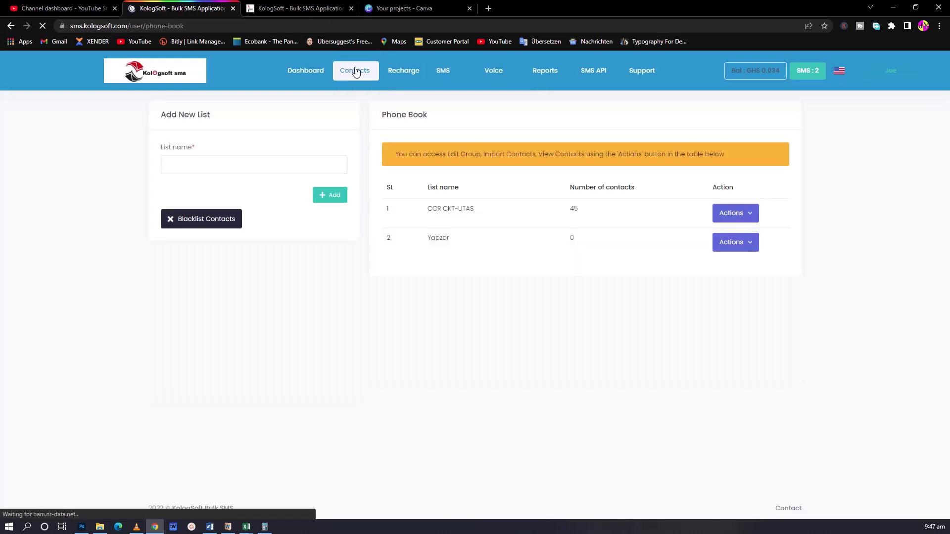
{"action": "left_click", "coordinate": [727, 239]}
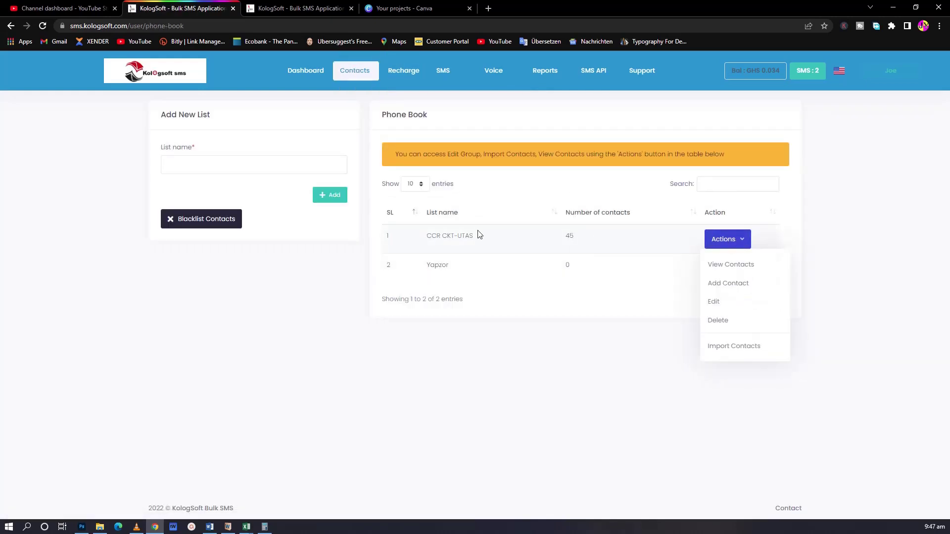
{"action": "left_click", "coordinate": [741, 272]}
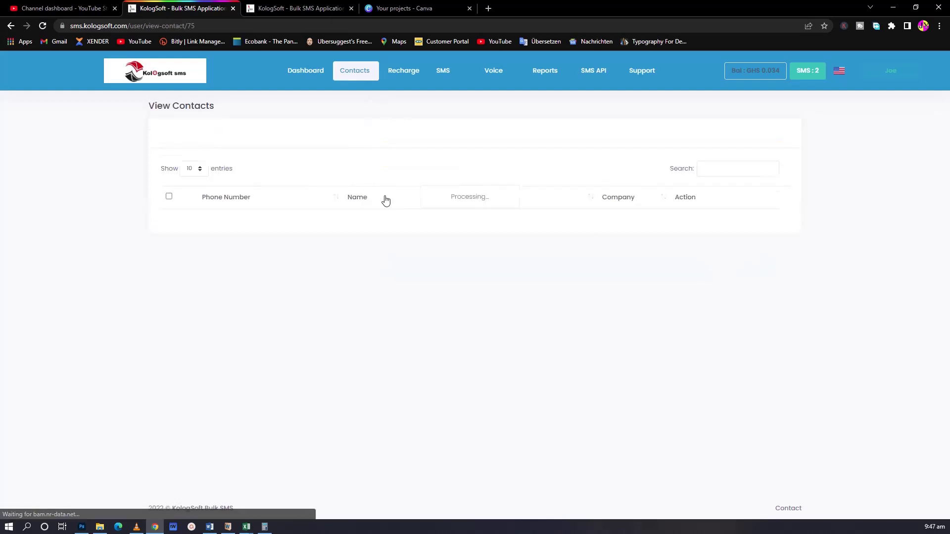
{"action": "scroll", "coordinate": [368, 290], "scroll_direction": "down", "scroll_amount": 2}
{"action": "scroll", "coordinate": [384, 318], "scroll_direction": "up", "scroll_amount": 1}
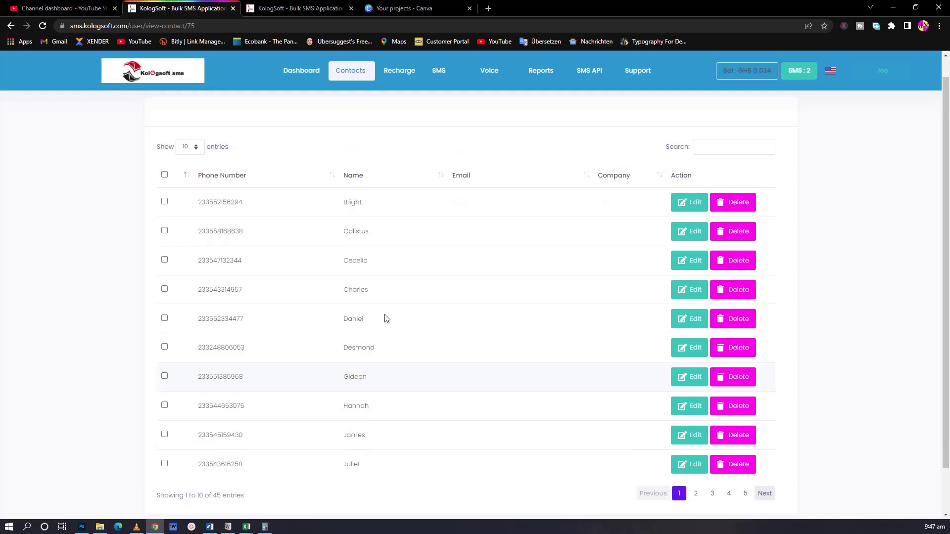
{"action": "scroll", "coordinate": [373, 329], "scroll_direction": "down", "scroll_amount": 2}
{"action": "scroll", "coordinate": [366, 307], "scroll_direction": "up", "scroll_amount": 2}
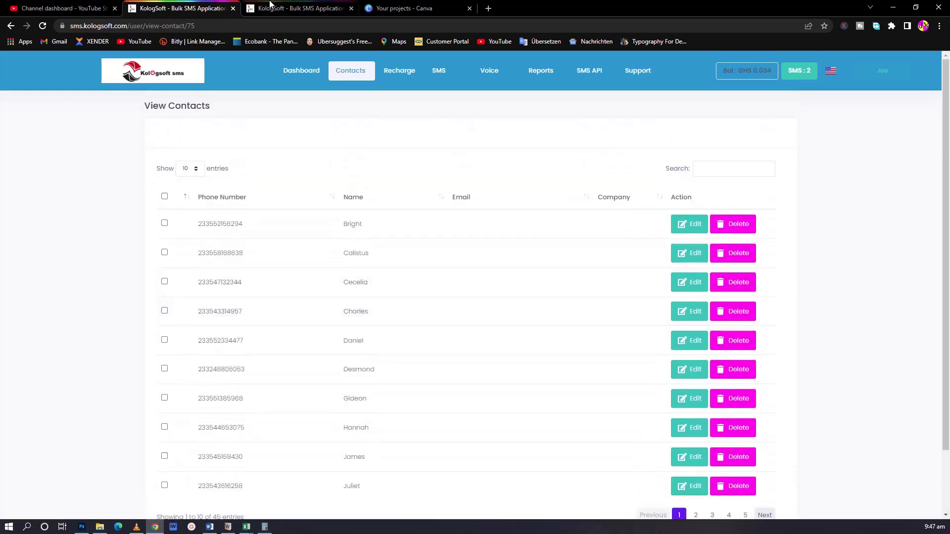
Open the Group SMS form with Contact List set to CCR CKT-UTAS, showing 45 recipients.
{"action": "mouse_move", "coordinate": [439, 75]}
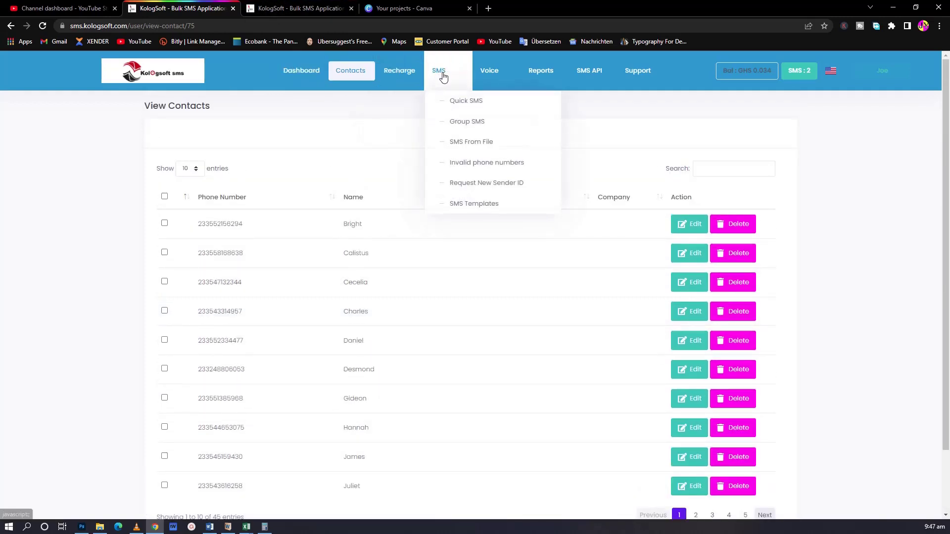
{"action": "left_click", "coordinate": [447, 121]}
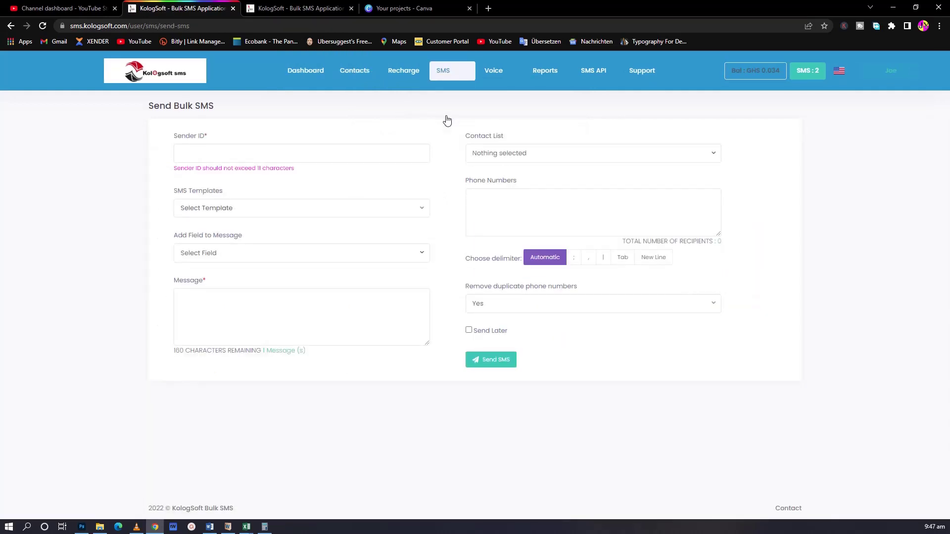
{"action": "left_click", "coordinate": [488, 154]}
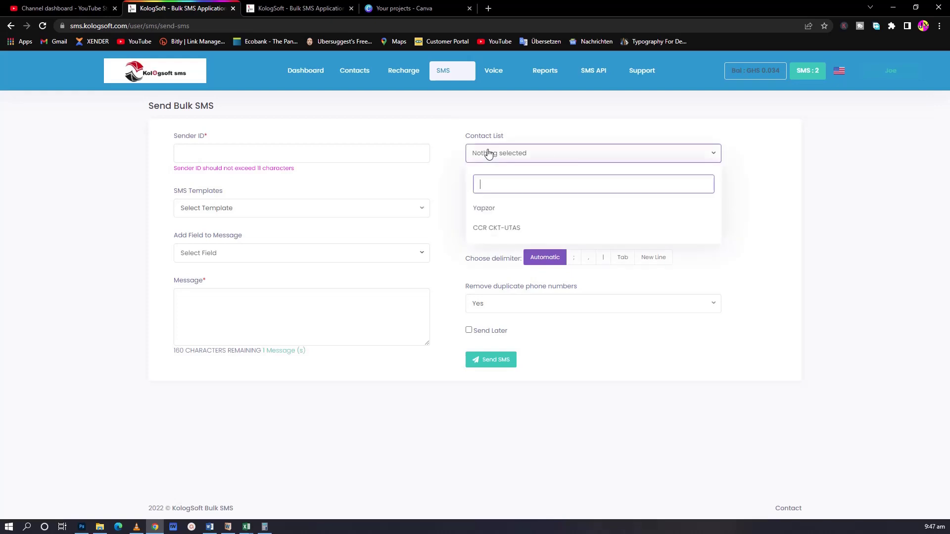
{"action": "left_click", "coordinate": [502, 227]}
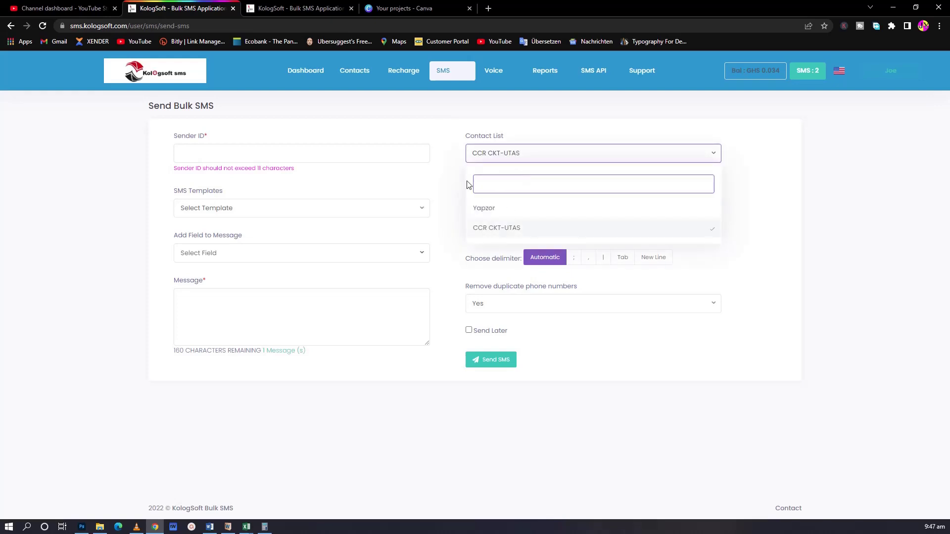
{"action": "left_click", "coordinate": [768, 171]}
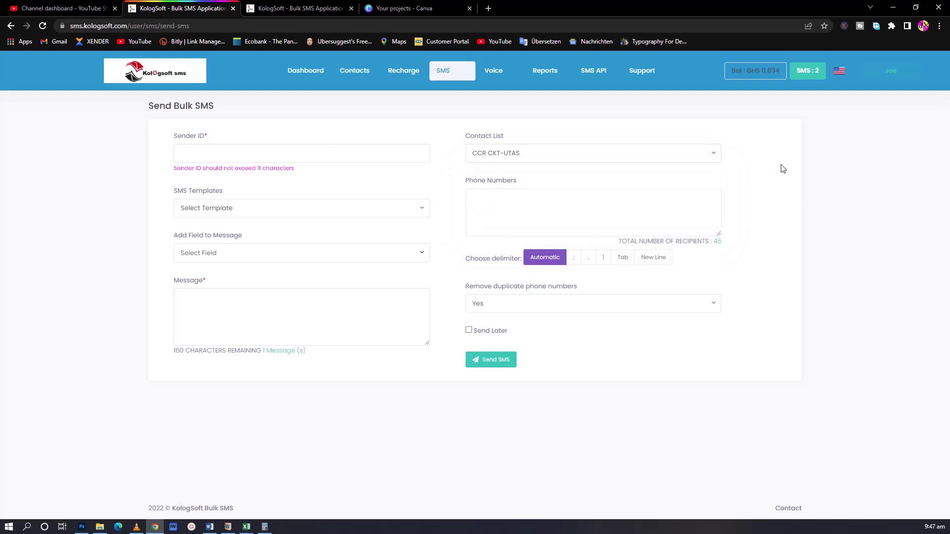
{"action": "left_click", "coordinate": [498, 197]}
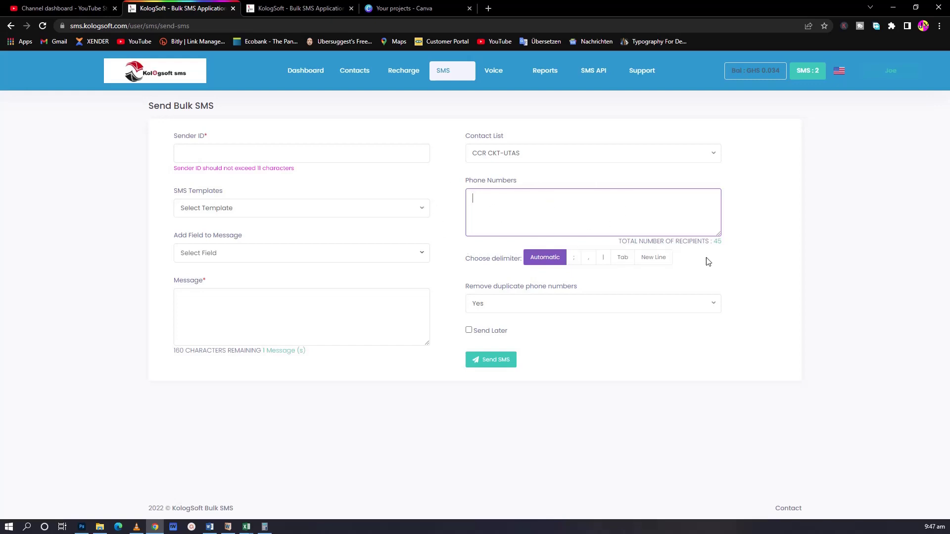
{"action": "left_click_drag", "start_coordinate": [723, 246], "coordinate": [698, 241]}
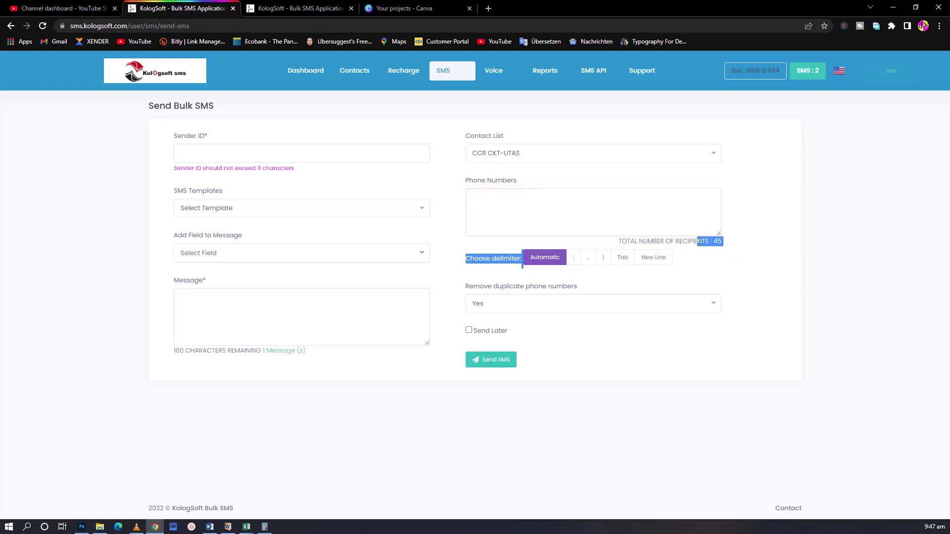
Inspect the SMS Templates and Add Field to Message dropdown options.
{"action": "left_click", "coordinate": [246, 217]}
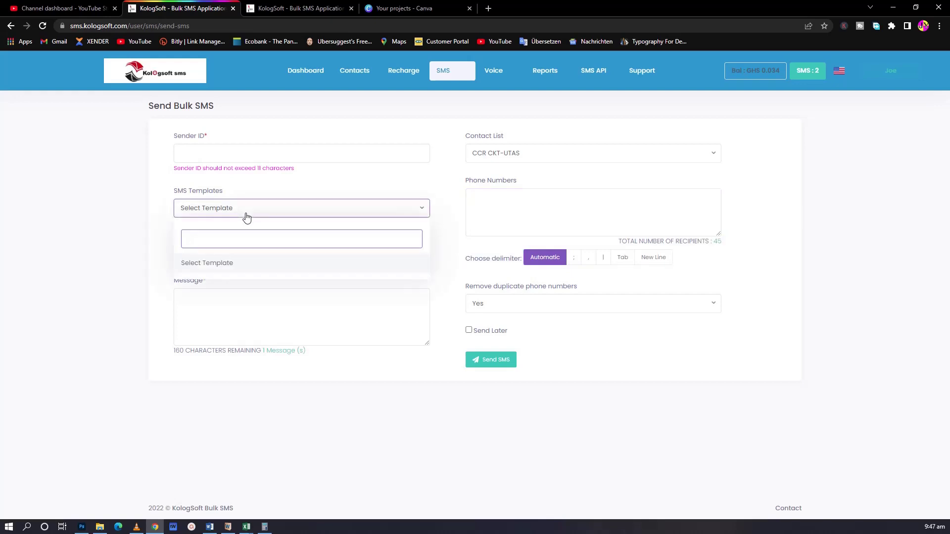
{"action": "left_click", "coordinate": [244, 216]}
{"action": "left_click", "coordinate": [219, 263]}
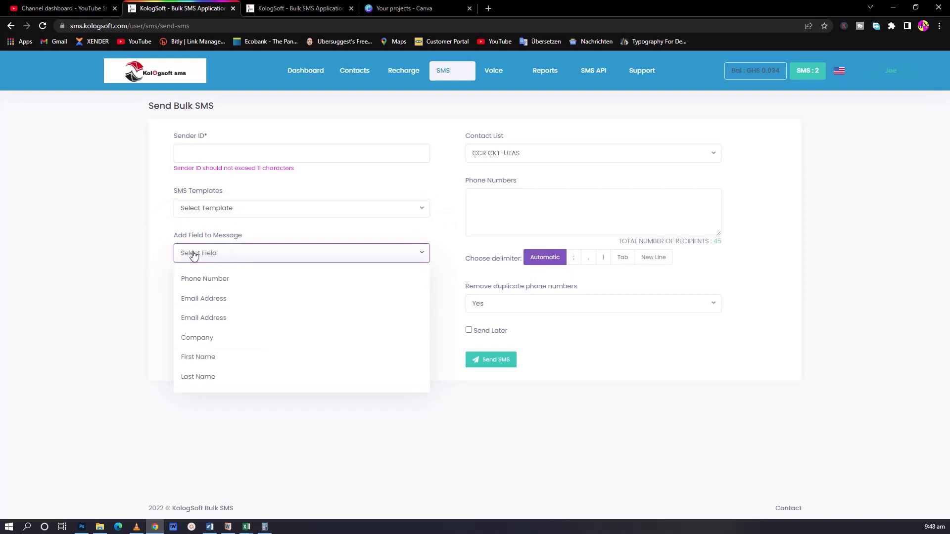
{"action": "left_click_drag", "start_coordinate": [179, 236], "coordinate": [195, 247]}
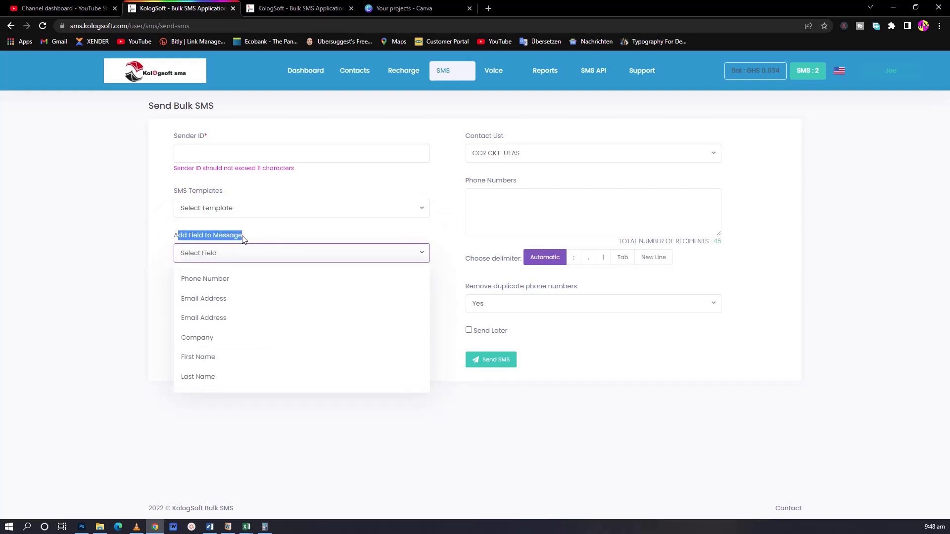
{"action": "left_click", "coordinate": [196, 235]}
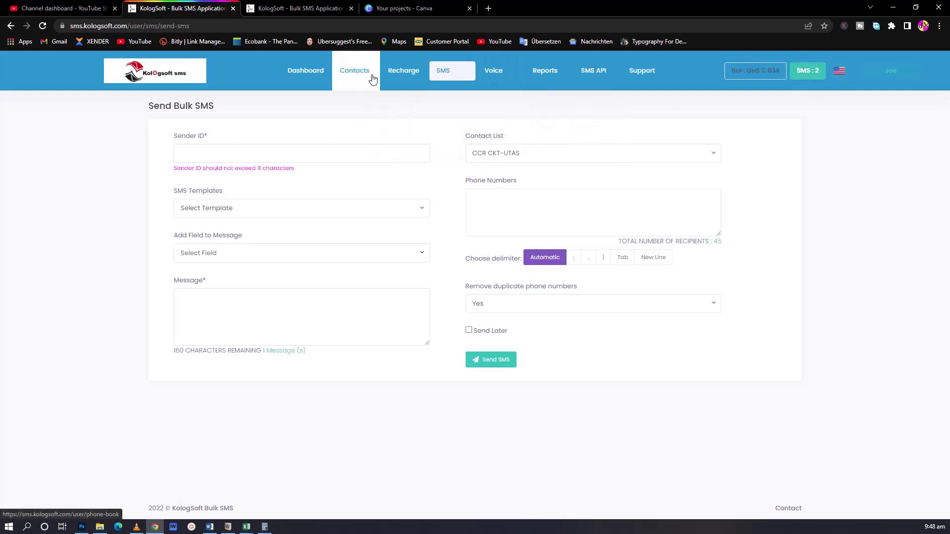
Show the Purchase SMS Plan price list, with Calculator placed beside the price table.
{"action": "mouse_move", "coordinate": [409, 76]}
{"action": "left_click", "coordinate": [408, 102]}
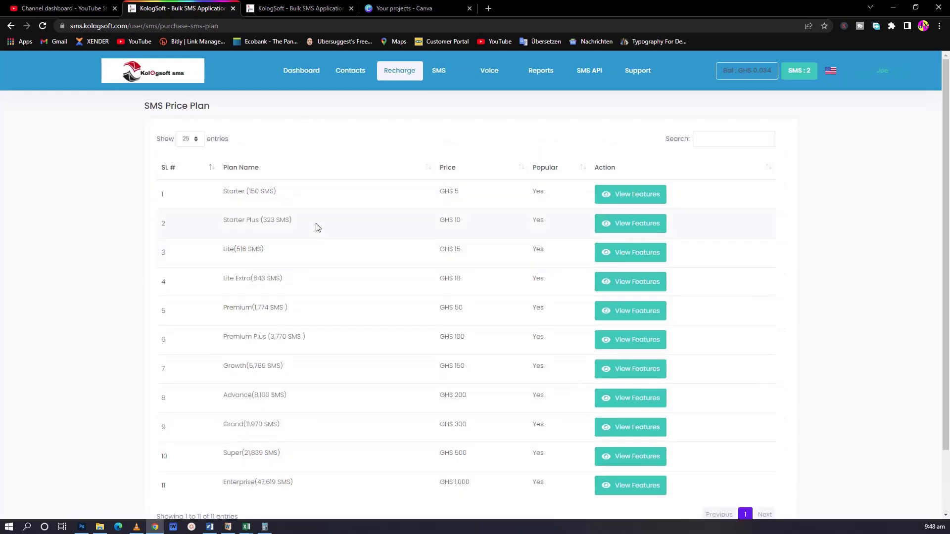
{"action": "triple_click", "coordinate": [176, 106]}
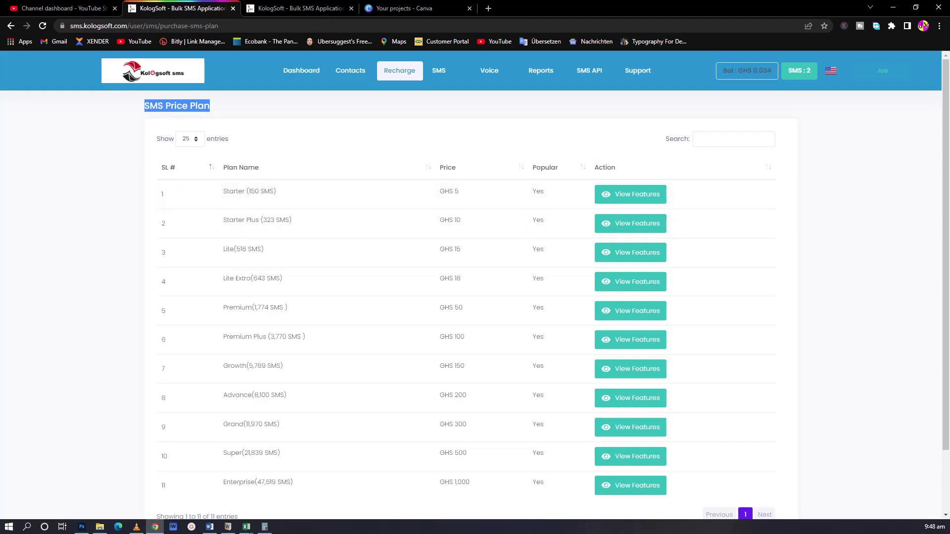
{"action": "key", "text": "alt+Tab"}
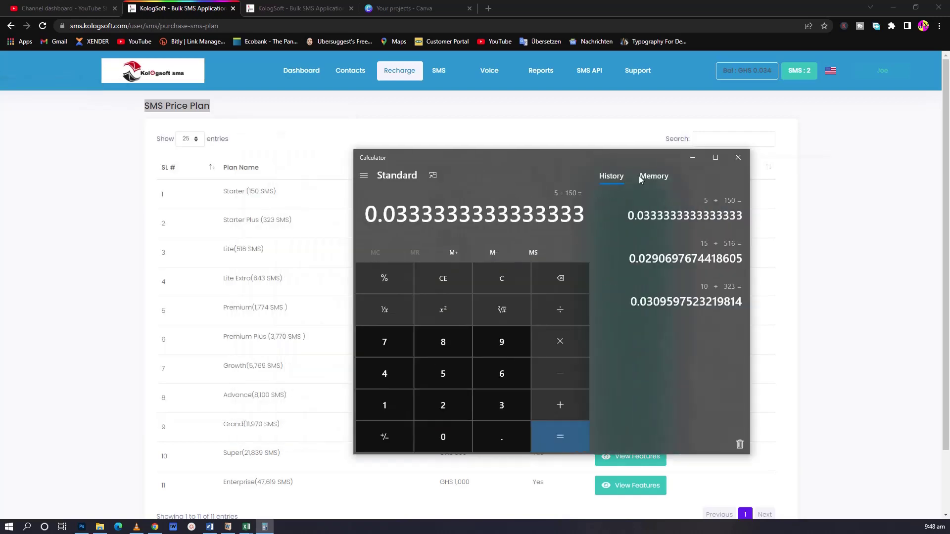
{"action": "left_click_drag", "start_coordinate": [522, 158], "coordinate": [702, 182]}
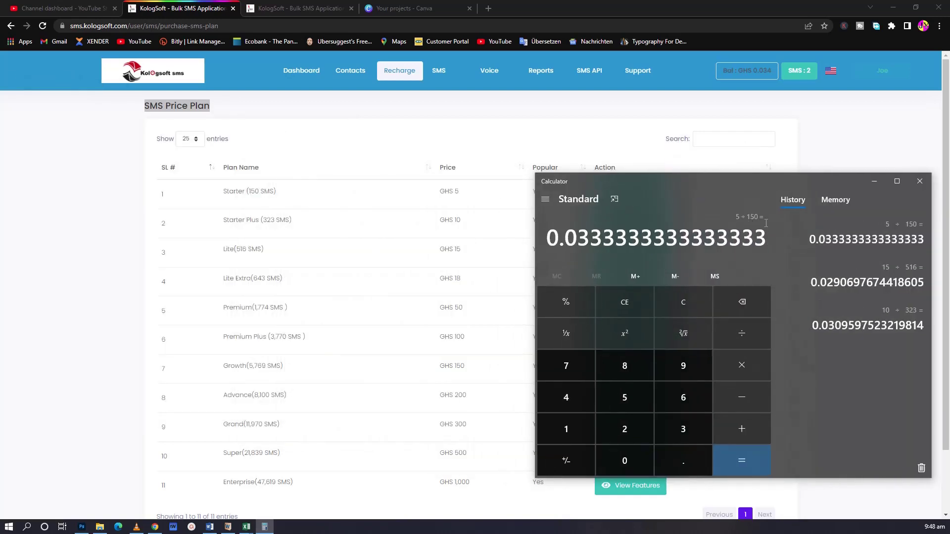
Review the 5 ÷ 150 result, then compute Starter Plus's per-SMS cost, 10 ÷ 323.
{"action": "left_click_drag", "start_coordinate": [578, 238], "coordinate": [658, 238]}
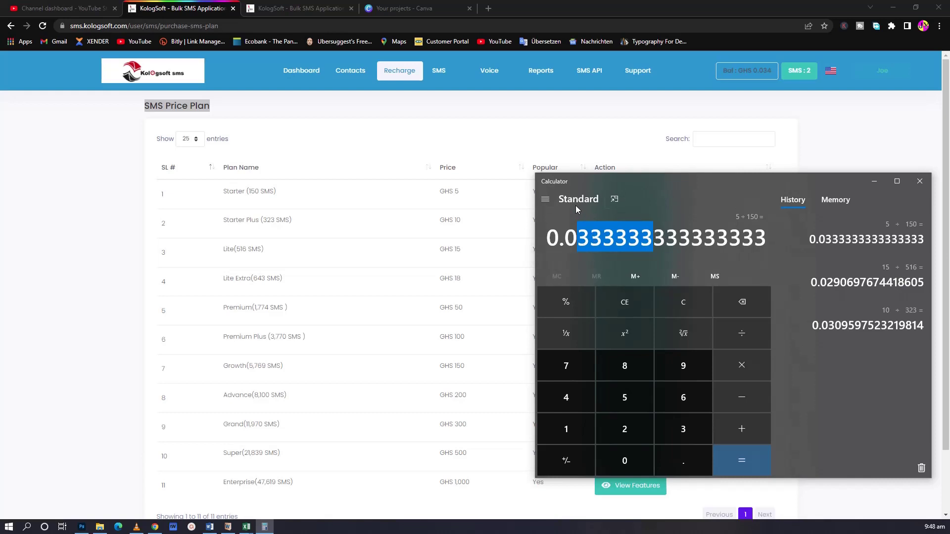
{"action": "double_click", "coordinate": [622, 240]}
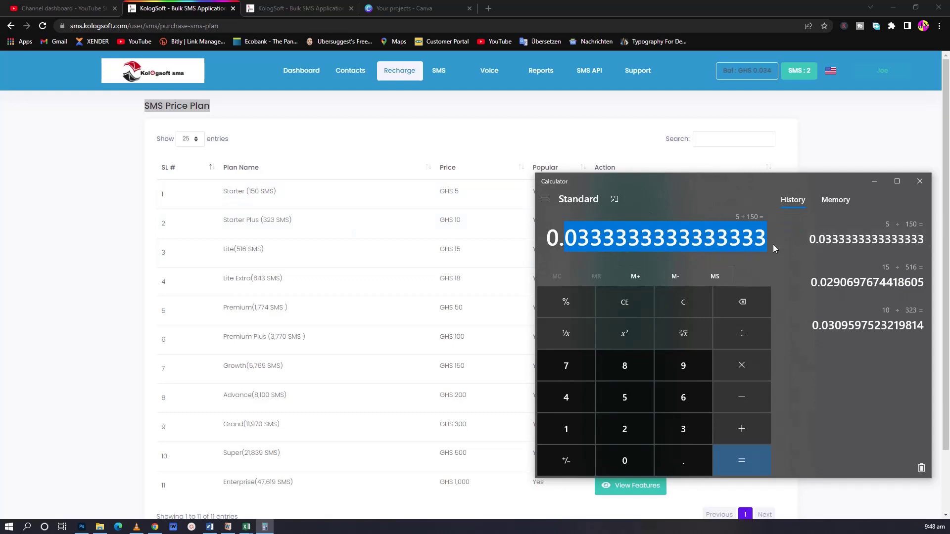
{"action": "left_click", "coordinate": [642, 304]}
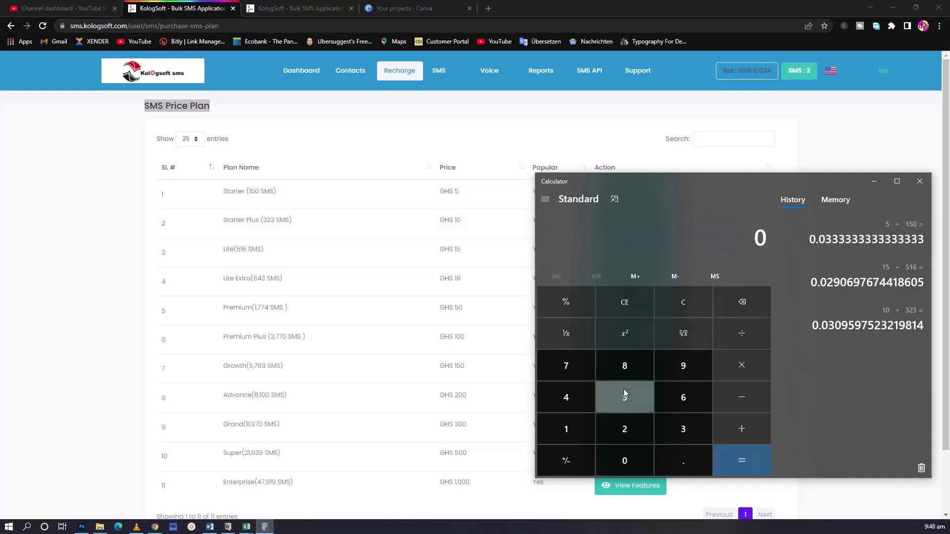
{"action": "left_click", "coordinate": [565, 430]}
{"action": "left_click", "coordinate": [624, 461]}
{"action": "left_click", "coordinate": [742, 331]}
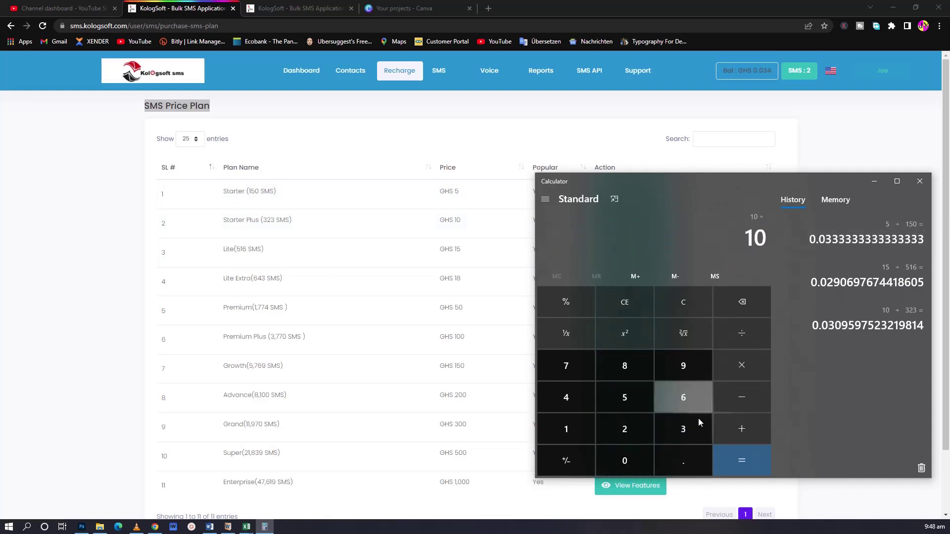
{"action": "left_click", "coordinate": [685, 427]}
{"action": "left_click", "coordinate": [645, 430]}
{"action": "left_click", "coordinate": [691, 435]}
{"action": "left_click", "coordinate": [742, 465]}
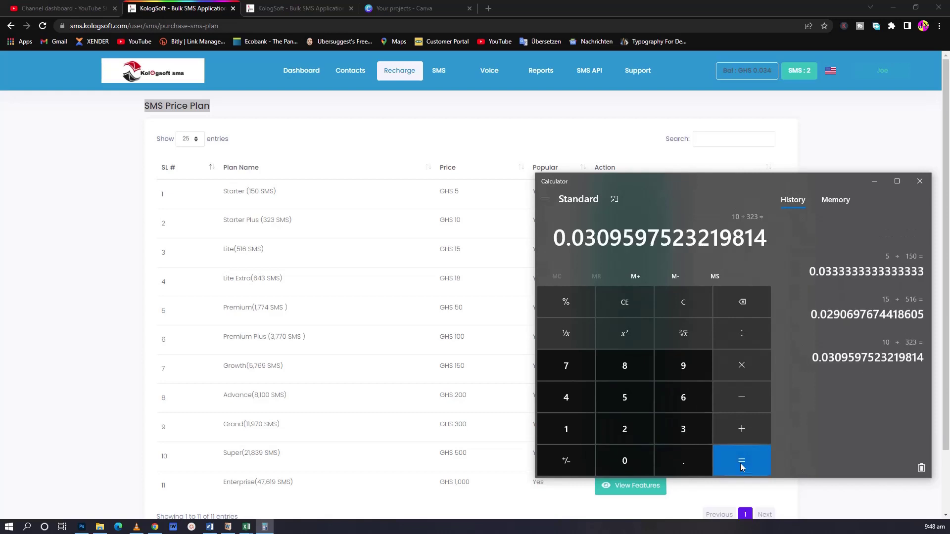
{"action": "left_click_drag", "start_coordinate": [597, 238], "coordinate": [692, 241]}
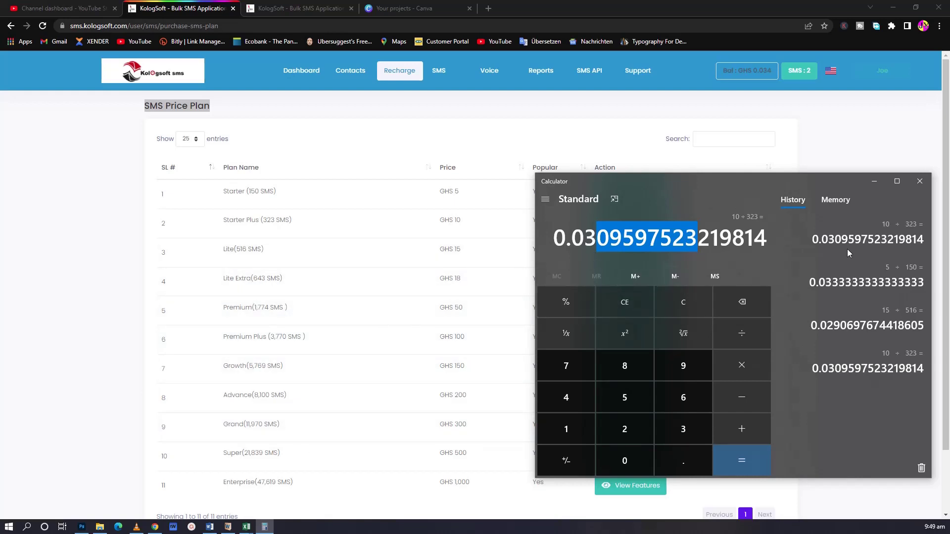
Compute Premium's per-SMS cost, 50 ÷ 1774, then minimize Calculator.
{"action": "left_click", "coordinate": [756, 308]}
{"action": "left_click", "coordinate": [685, 302]}
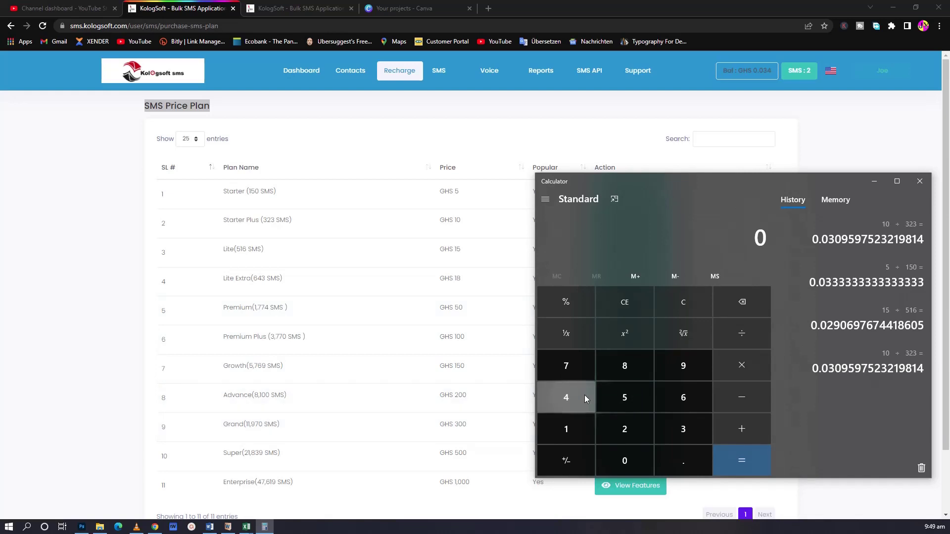
{"action": "left_click", "coordinate": [615, 395]}
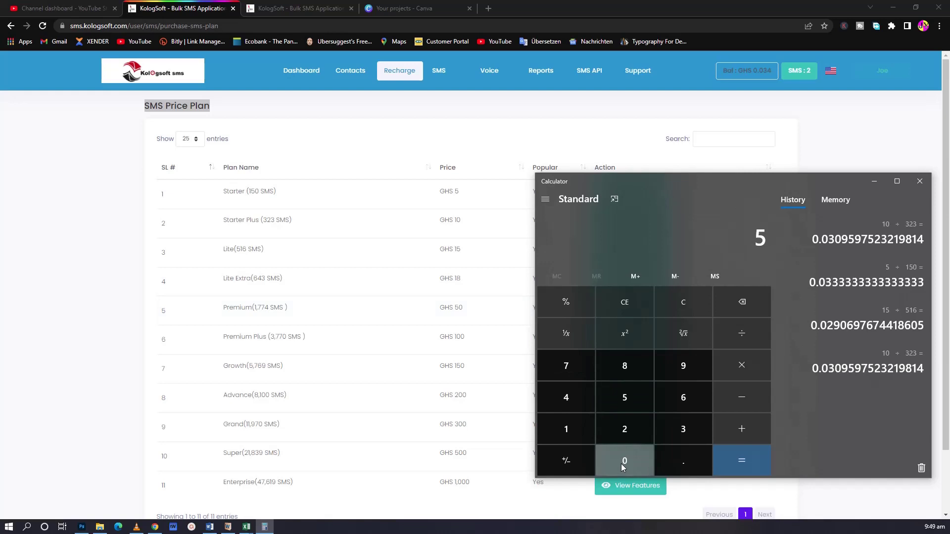
{"action": "left_click", "coordinate": [622, 460]}
{"action": "left_click", "coordinate": [743, 338]}
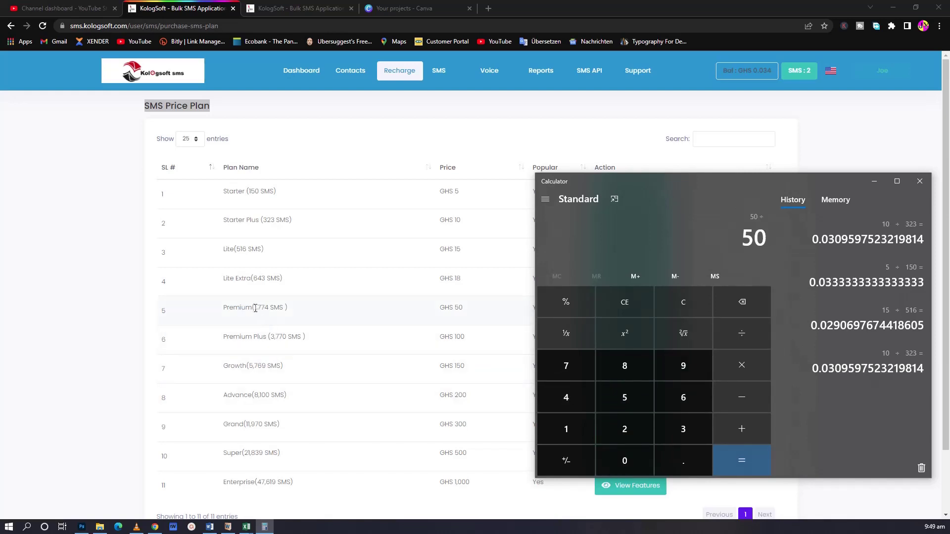
{"action": "left_click", "coordinate": [565, 429]}
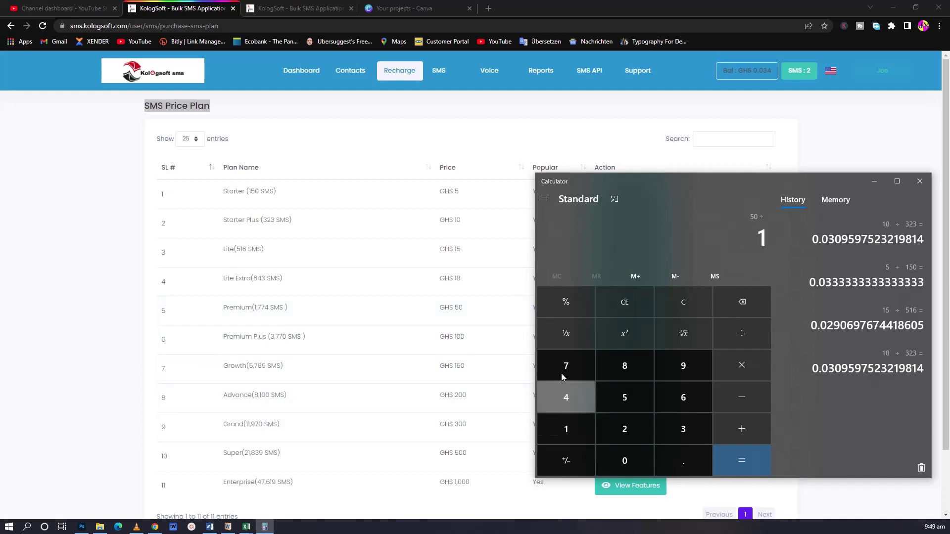
{"action": "left_click", "coordinate": [563, 370]}
{"action": "left_click", "coordinate": [563, 371]}
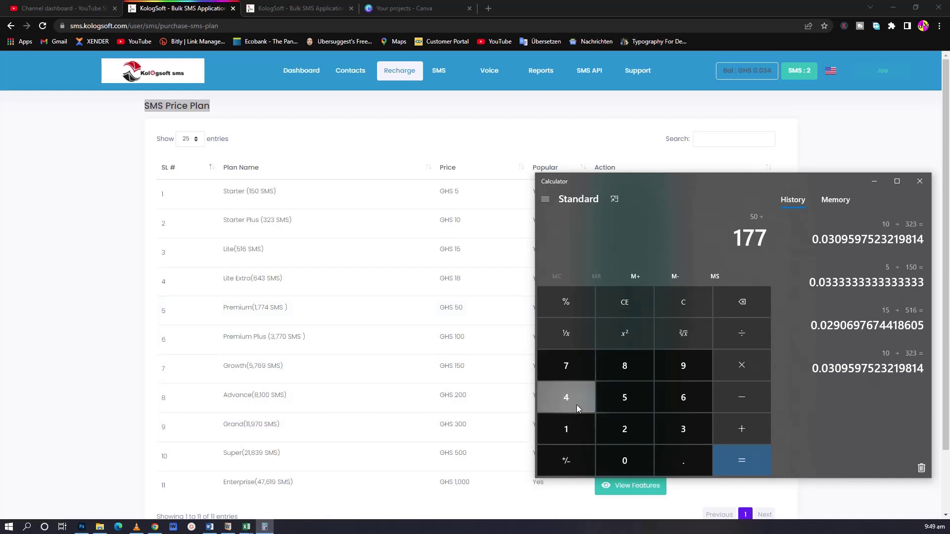
{"action": "left_click", "coordinate": [577, 405]}
{"action": "left_click", "coordinate": [752, 463]}
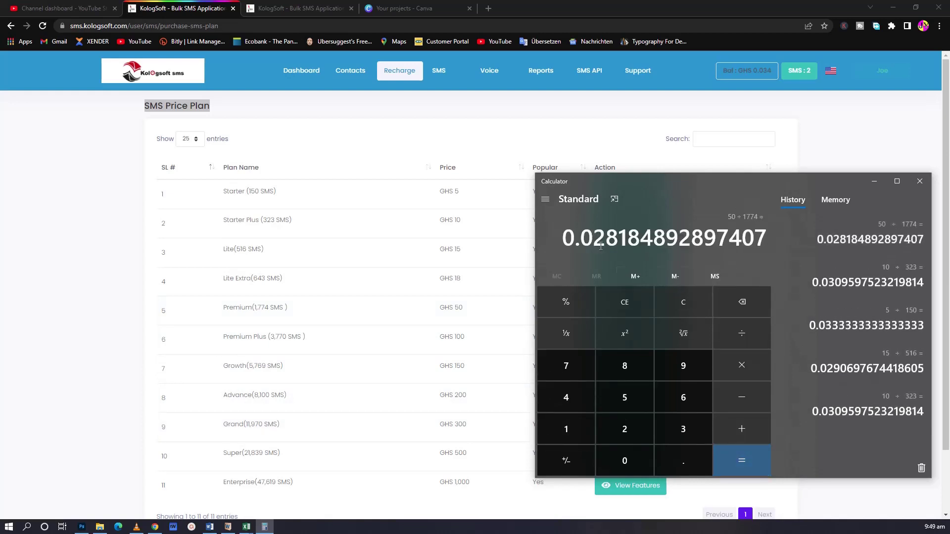
{"action": "left_click", "coordinate": [874, 182]}
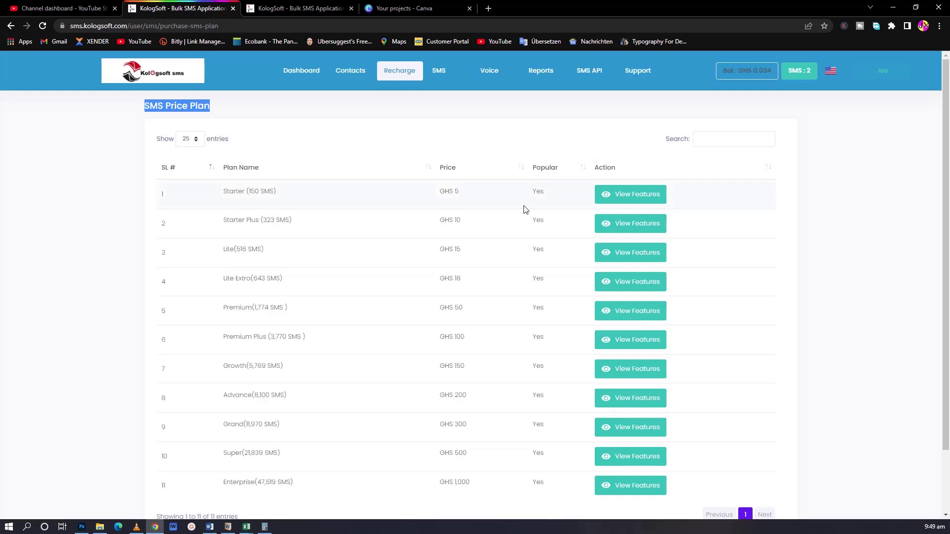
Purchase the Starter Plus (323 SMS) plan with Paystack as the payment method.
{"action": "left_click", "coordinate": [631, 223]}
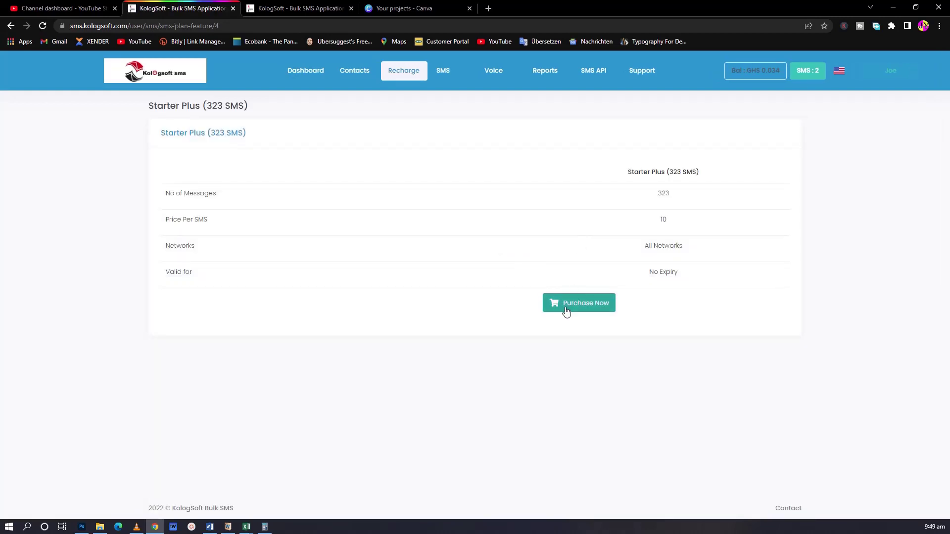
{"action": "left_click", "coordinate": [566, 306]}
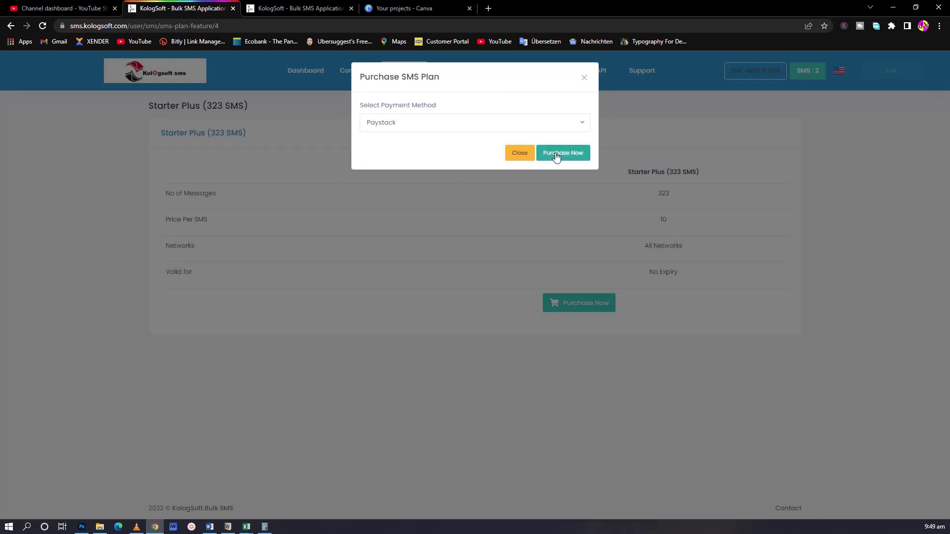
{"action": "left_click", "coordinate": [451, 128]}
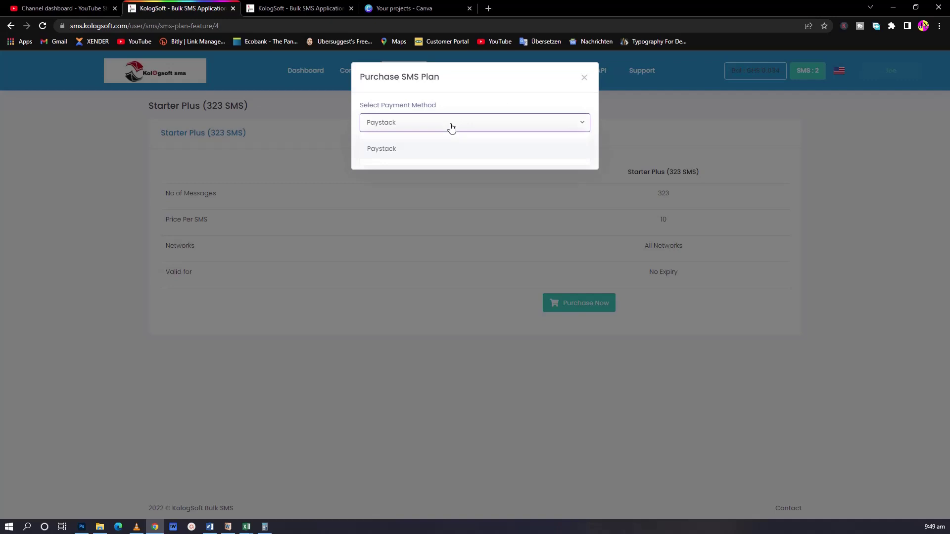
{"action": "left_click", "coordinate": [475, 147]}
{"action": "left_click", "coordinate": [568, 155]}
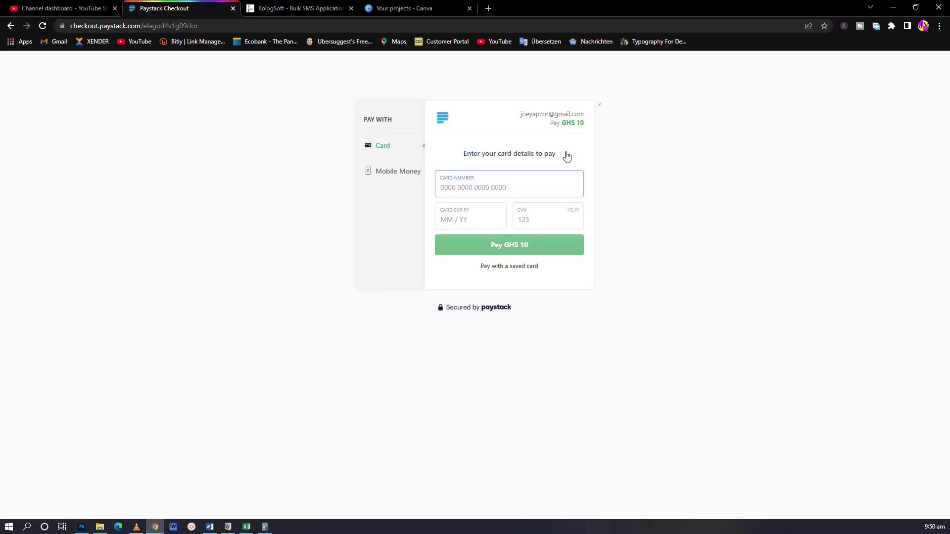
Pay by MTN mobile money using the saved phone number, and confirm.
{"action": "left_click", "coordinate": [409, 178]}
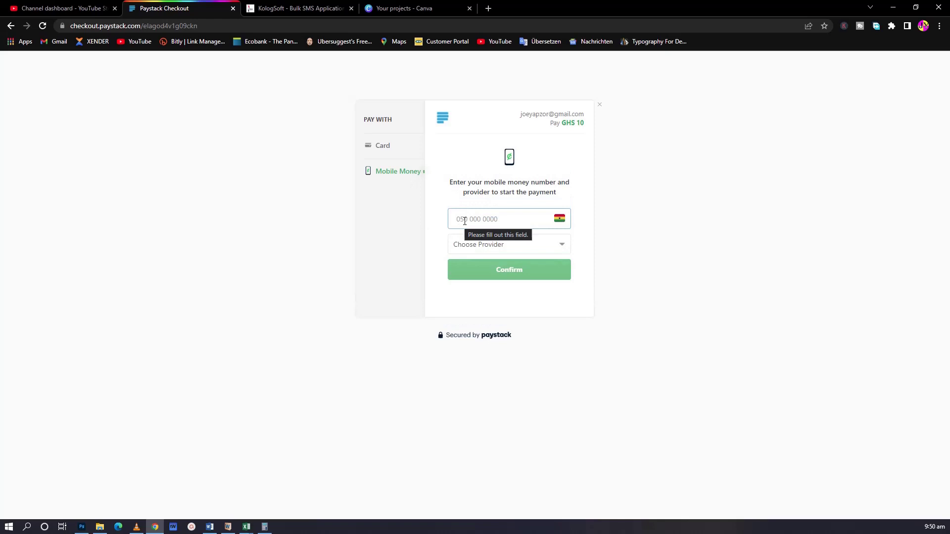
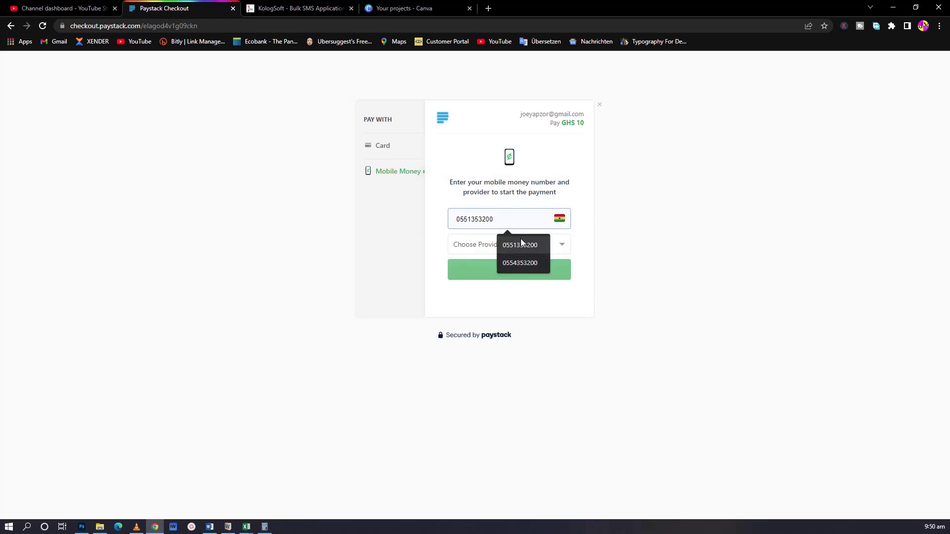
{"action": "left_click", "coordinate": [521, 243]}
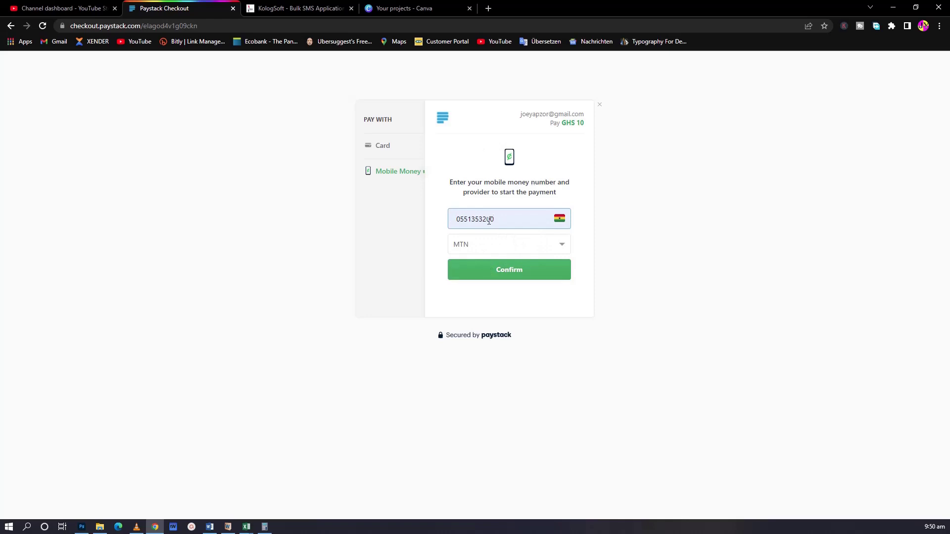
{"action": "left_click", "coordinate": [485, 277]}
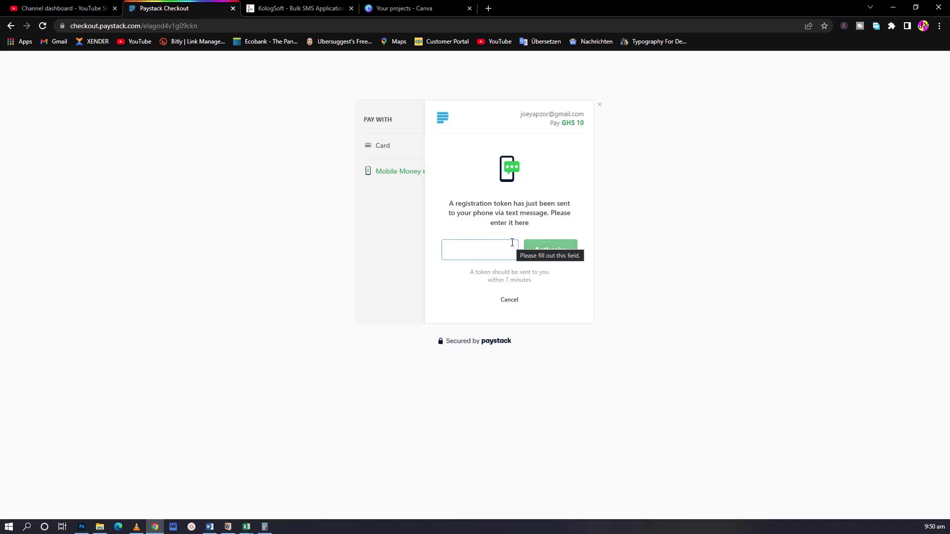
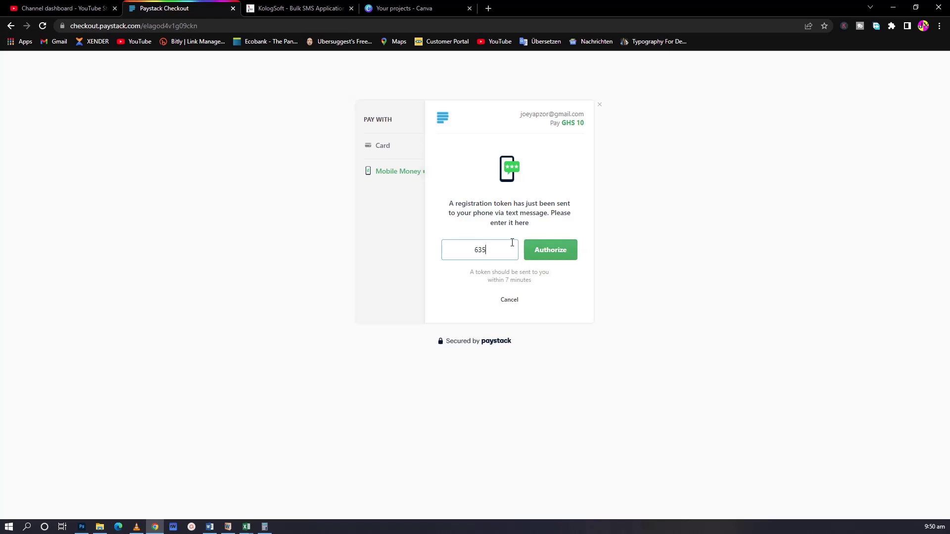
Enter the texted registration token and authorize, leaving the payment awaiting phone PIN approval.
{"action": "key", "text": "Return"}
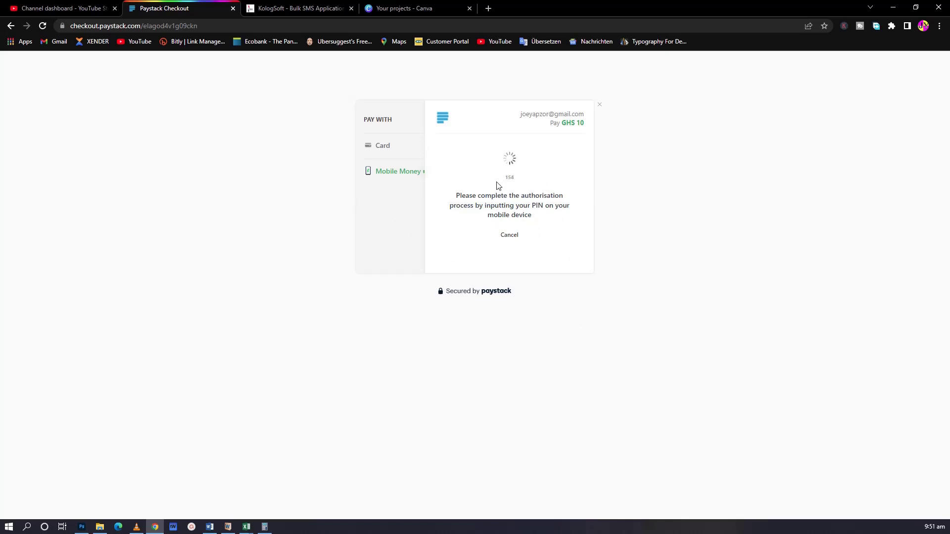
{"action": "triple_click", "coordinate": [492, 197]}
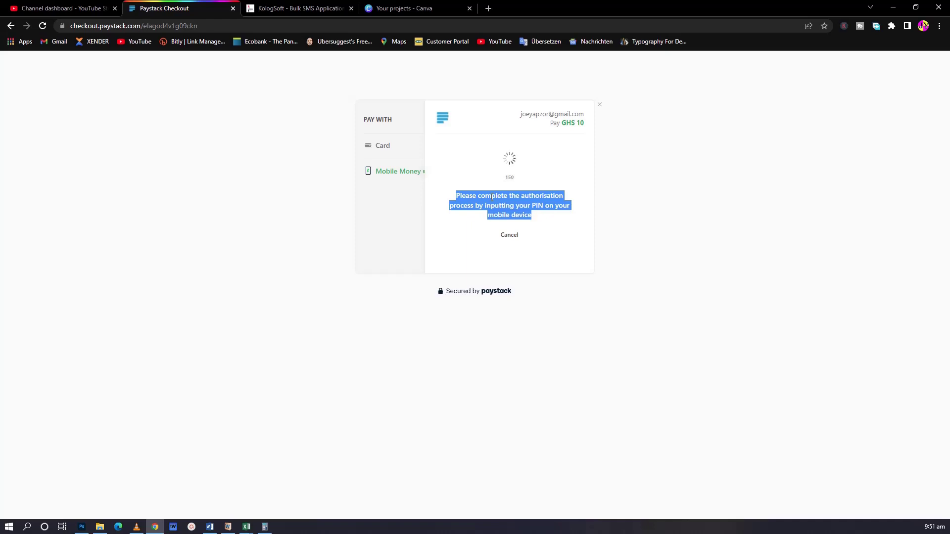
Reload KologSoft's Dashboard and check that Paystack reports the GHS 10 payment as successful.
{"action": "left_click", "coordinate": [266, 6]}
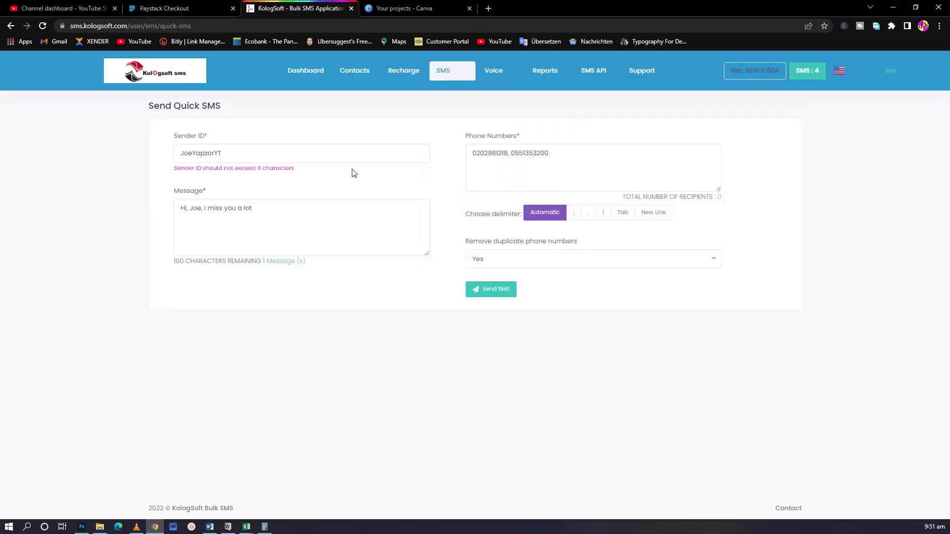
{"action": "left_click", "coordinate": [43, 27]}
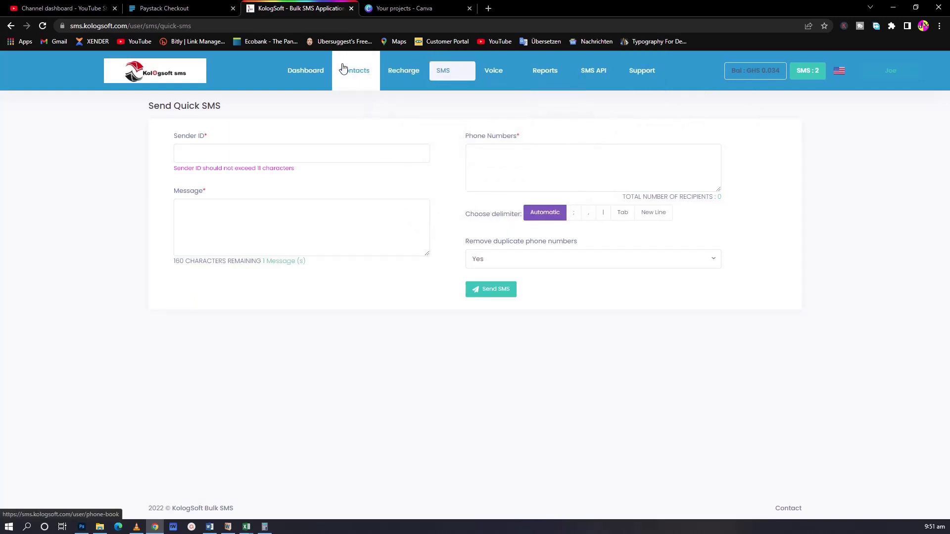
{"action": "left_click", "coordinate": [306, 70]}
{"action": "left_click", "coordinate": [197, 8]}
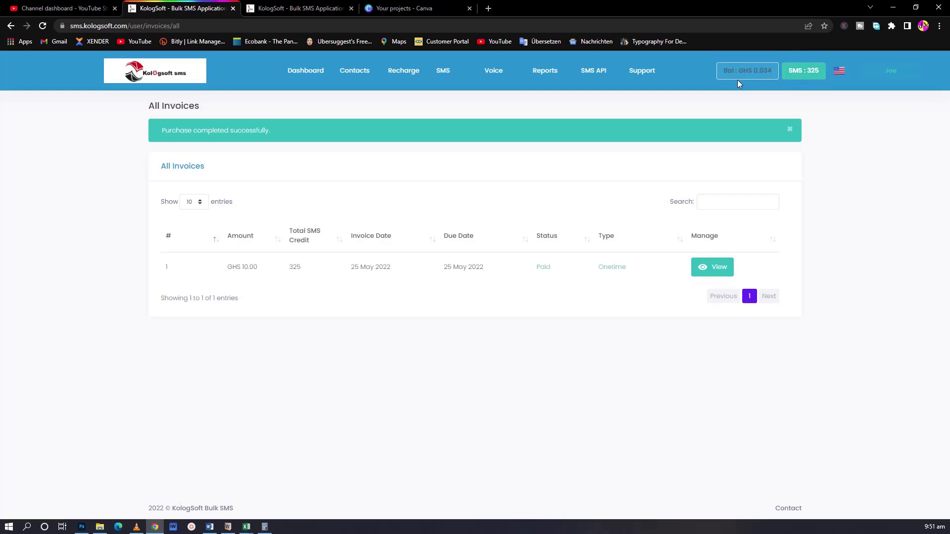
{"action": "mouse_move", "coordinate": [423, 85]}
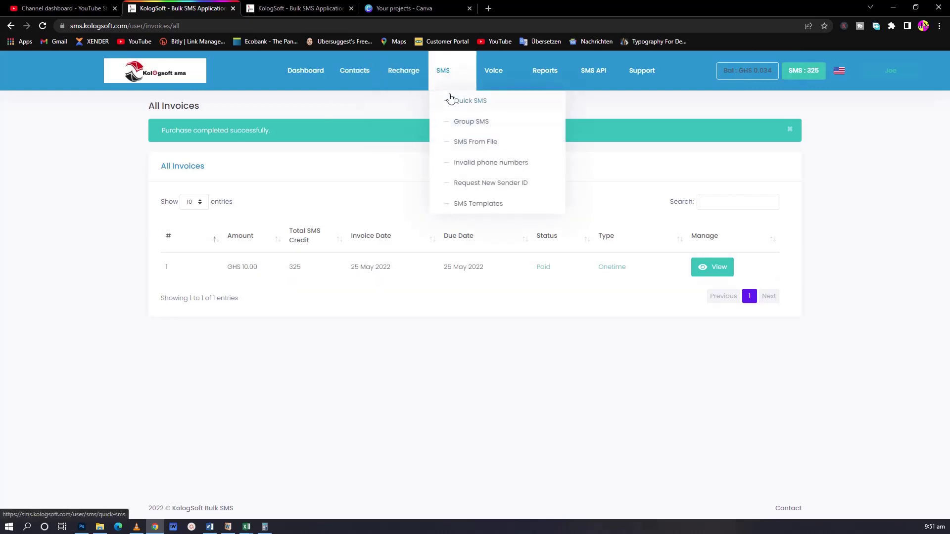
Open the Group SMS form and set the sender ID to CCR CKTUTAS.
{"action": "left_click", "coordinate": [462, 119]}
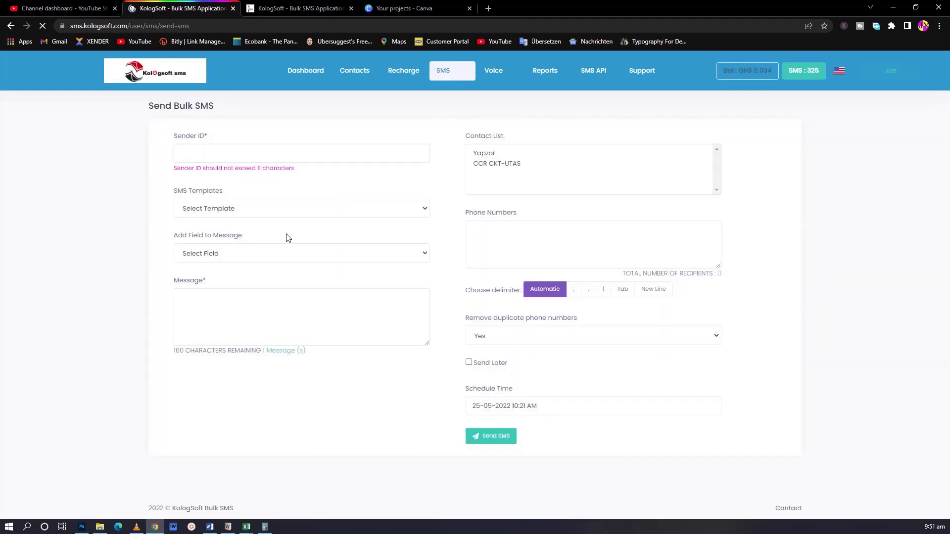
{"action": "left_click", "coordinate": [205, 310]}
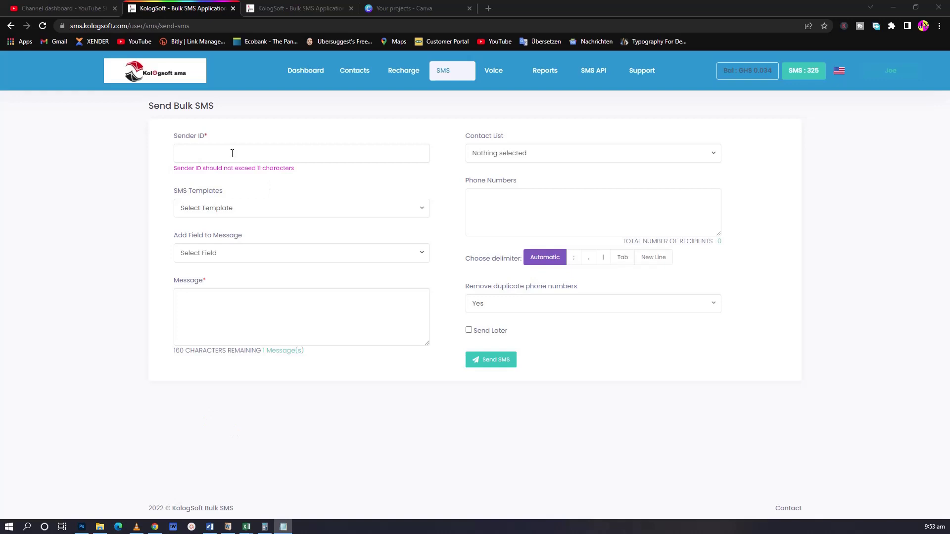
{"action": "left_click", "coordinate": [232, 154]}
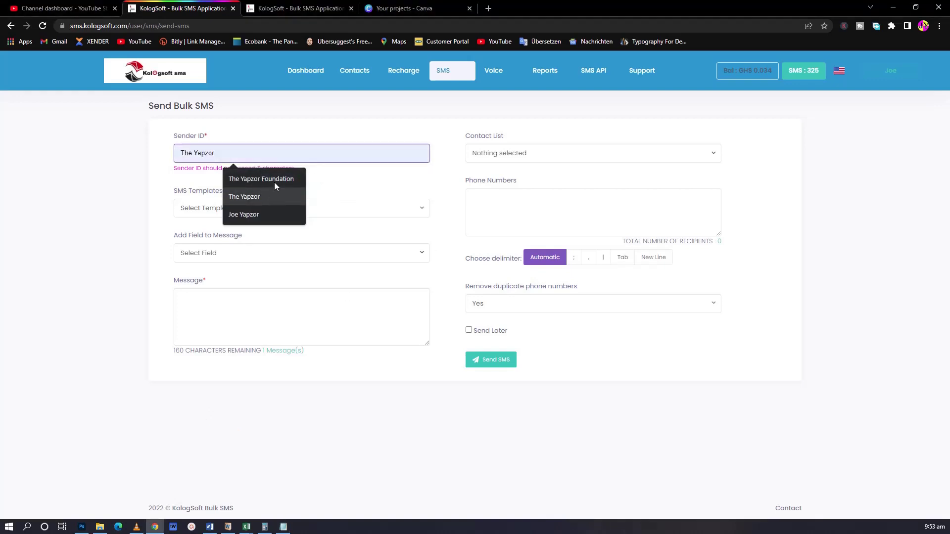
{"action": "type", "text": "CCR "}
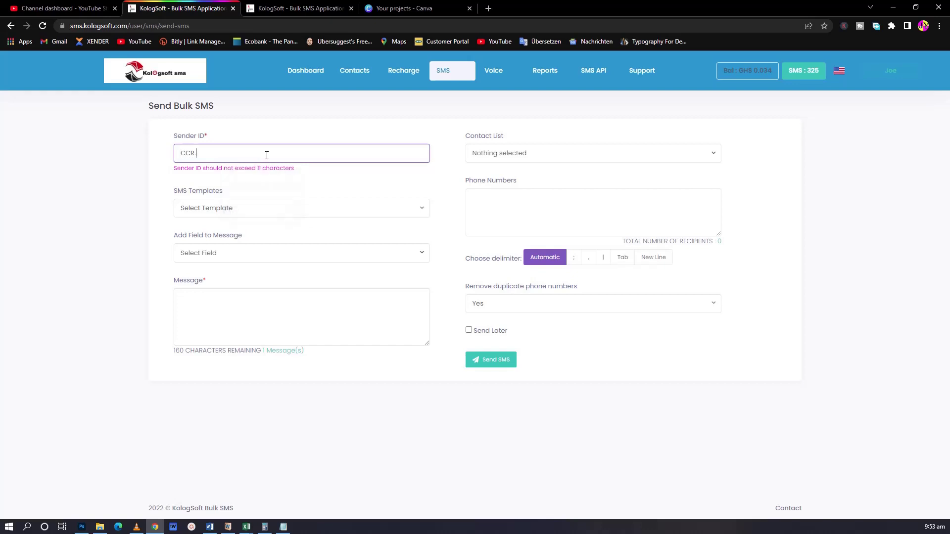
{"action": "type", "text": "CK_UTAS"}
{"action": "key", "text": "BackSpace"}
{"action": "type", "text": "TUTAS"}
{"action": "left_click", "coordinate": [254, 162]}
{"action": "double_click", "coordinate": [254, 162]}
{"action": "double_click", "coordinate": [253, 168]}
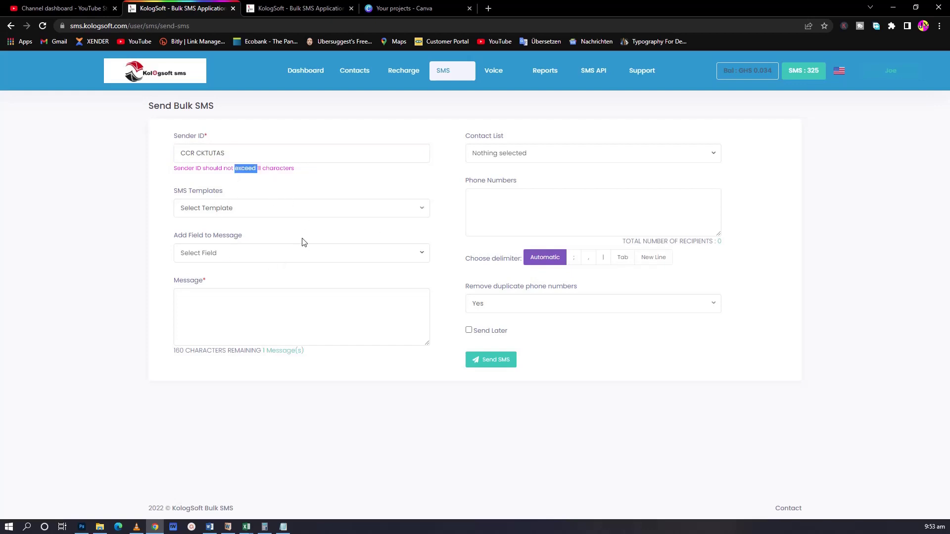
Check the templates and contact fields, then paste the prayer reminder into the message body.
{"action": "left_click", "coordinate": [248, 213]}
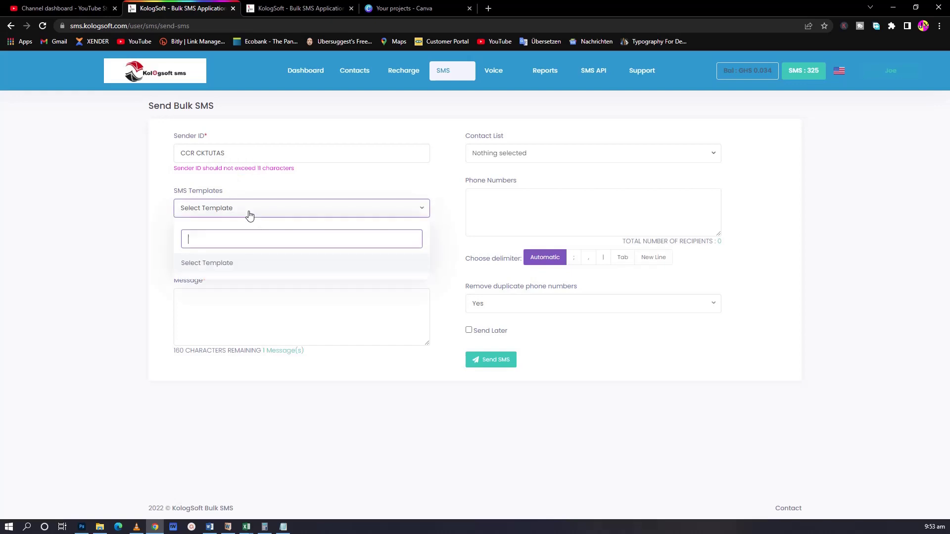
{"action": "left_click", "coordinate": [211, 153]}
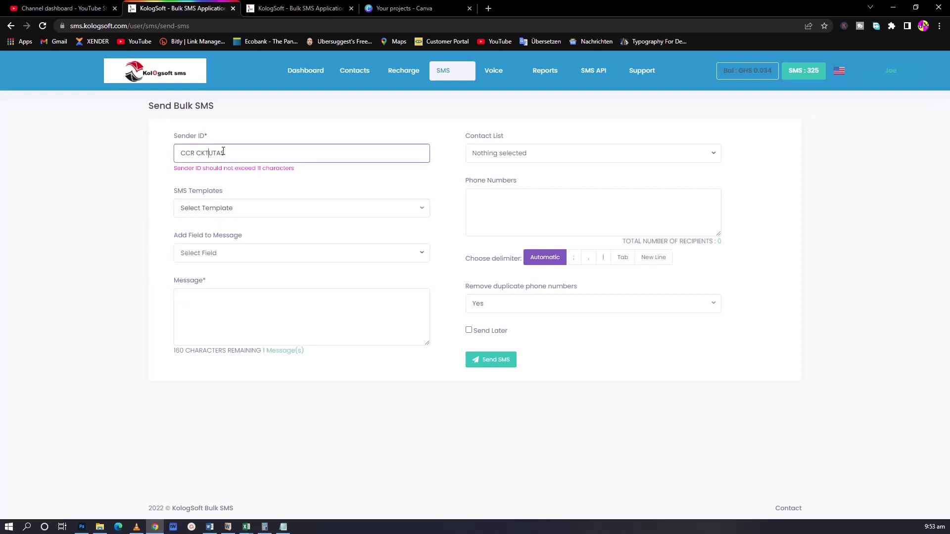
{"action": "left_click", "coordinate": [272, 216]}
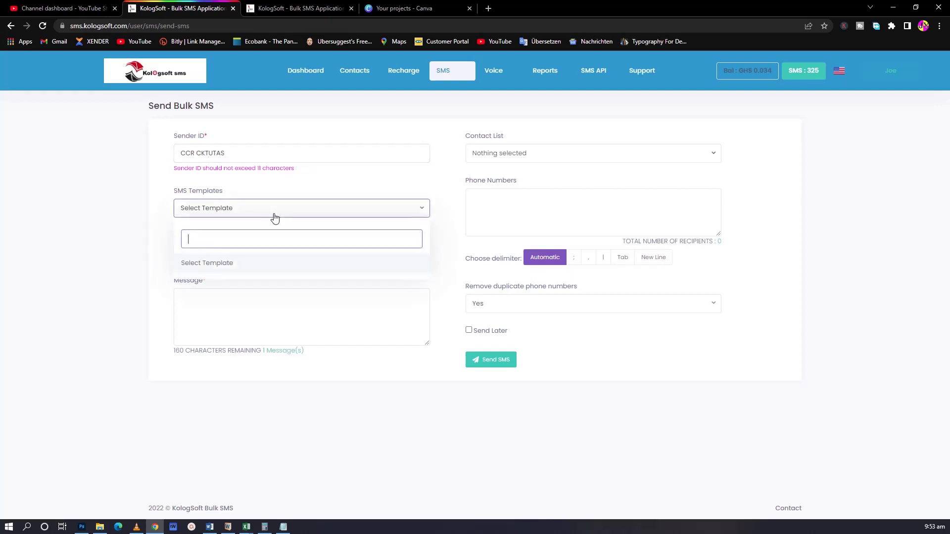
{"action": "left_click", "coordinate": [278, 215]}
{"action": "left_click", "coordinate": [234, 259]}
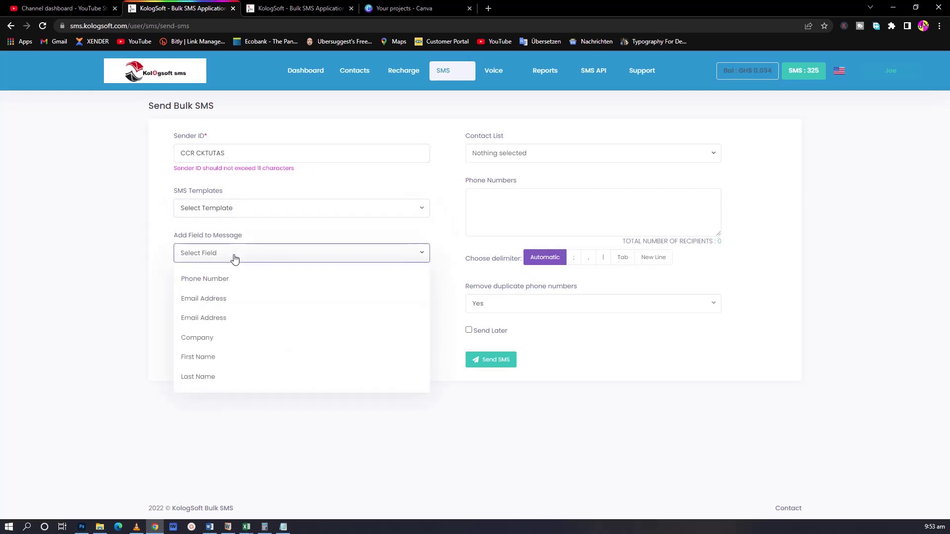
{"action": "left_click", "coordinate": [269, 232]}
{"action": "left_click", "coordinate": [211, 308]}
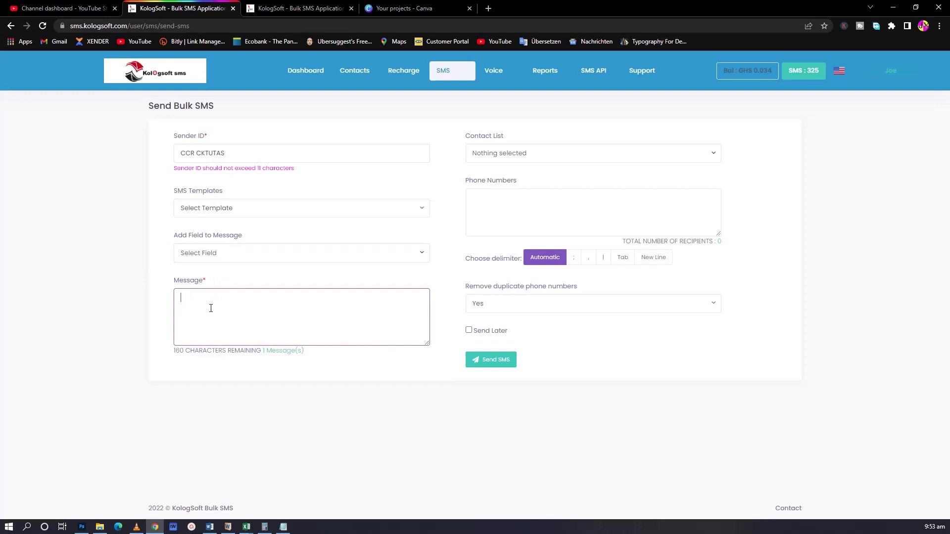
{"action": "type", "text": "Praise the Lord,  We trust you are doing fine and your exams as well This is a simple reminder of today's 6-6:30 Prayers at the church premises."}
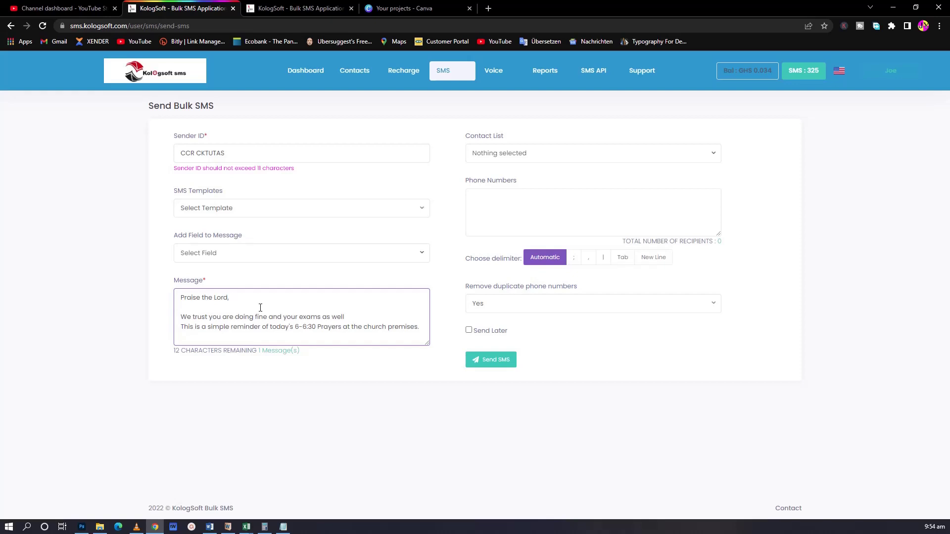
Pick CCR CKT-UTAS (45 recipients) and insert the <%First Name%> field into the greeting.
{"action": "left_click", "coordinate": [545, 155]}
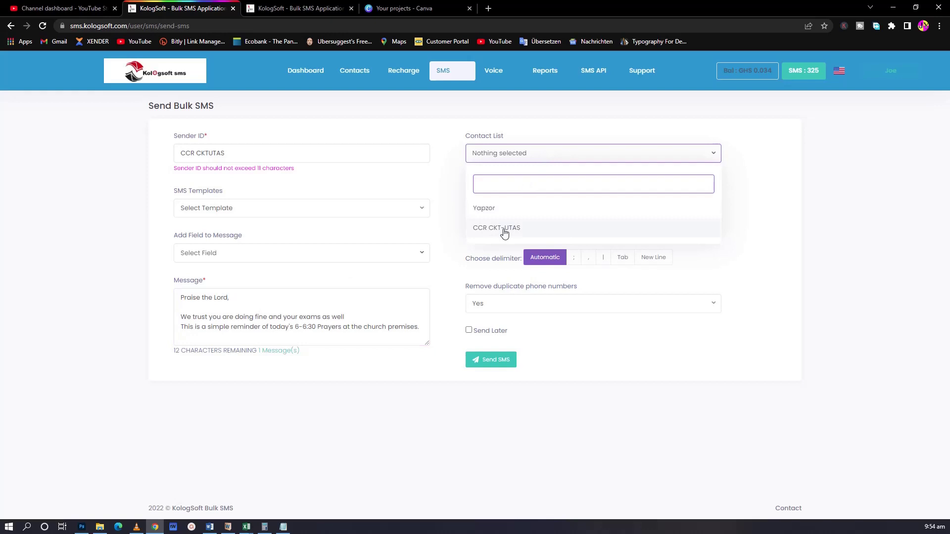
{"action": "left_click", "coordinate": [504, 231]}
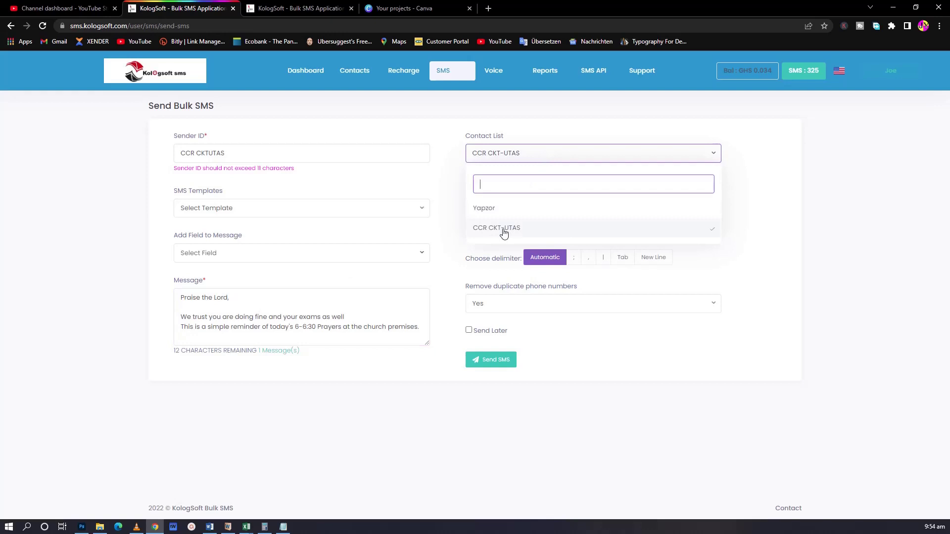
{"action": "left_click", "coordinate": [221, 255]}
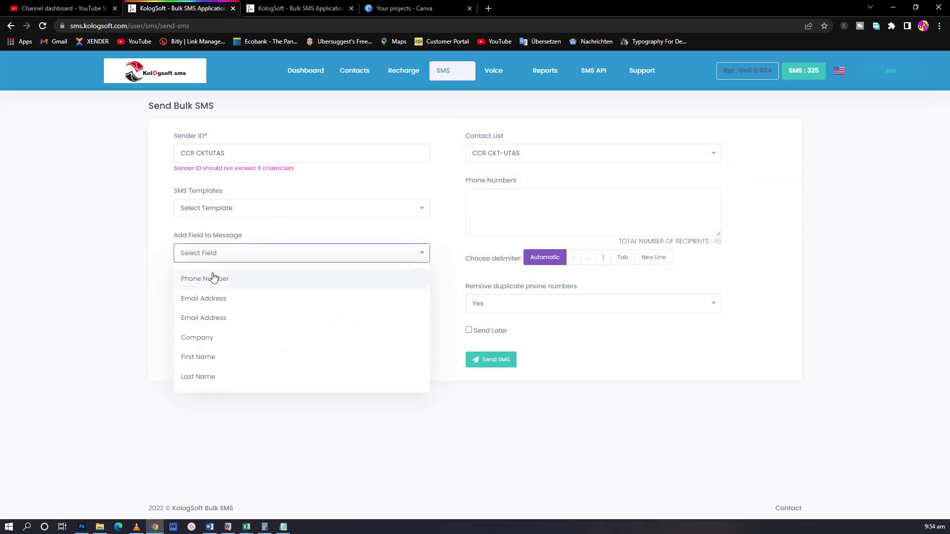
{"action": "left_click", "coordinate": [205, 357]}
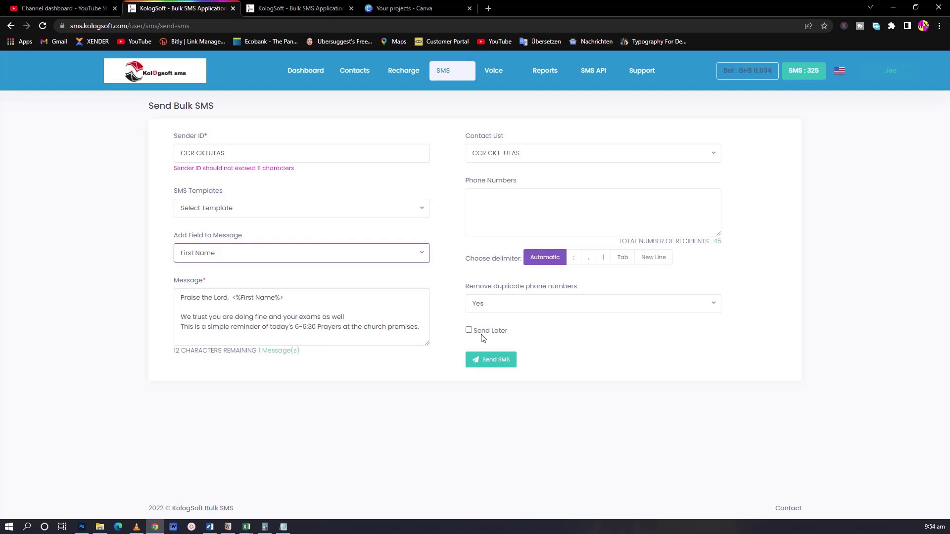
{"action": "mouse_move", "coordinate": [250, 531]}
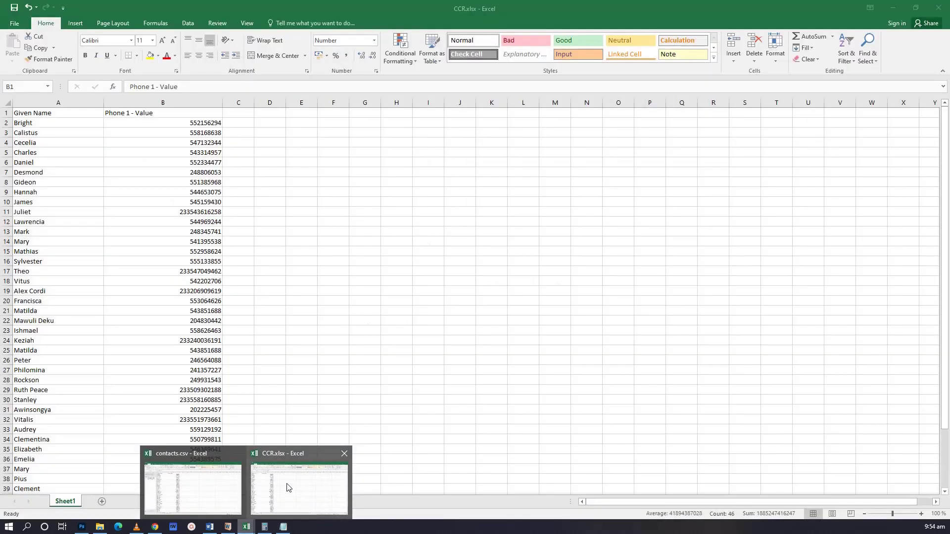
{"action": "left_click", "coordinate": [286, 487]}
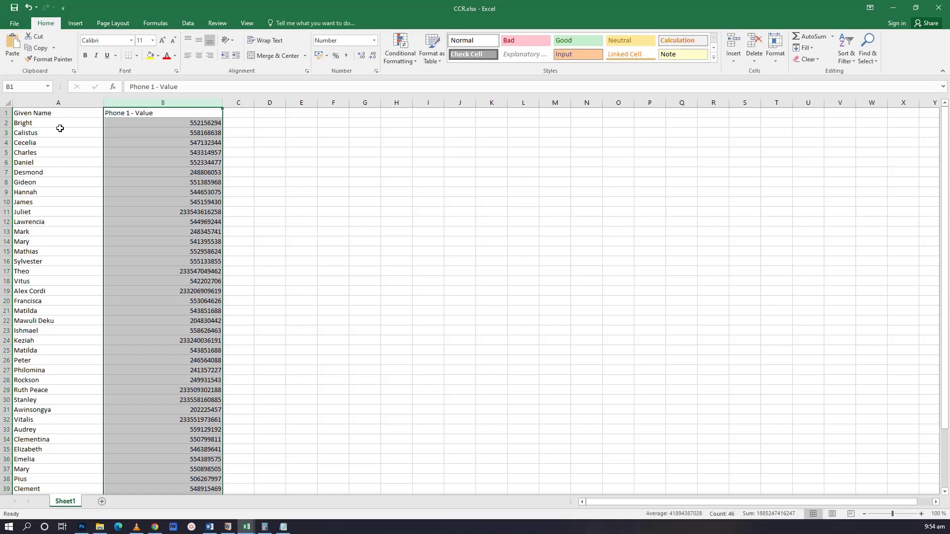
{"action": "left_click", "coordinate": [896, 7]}
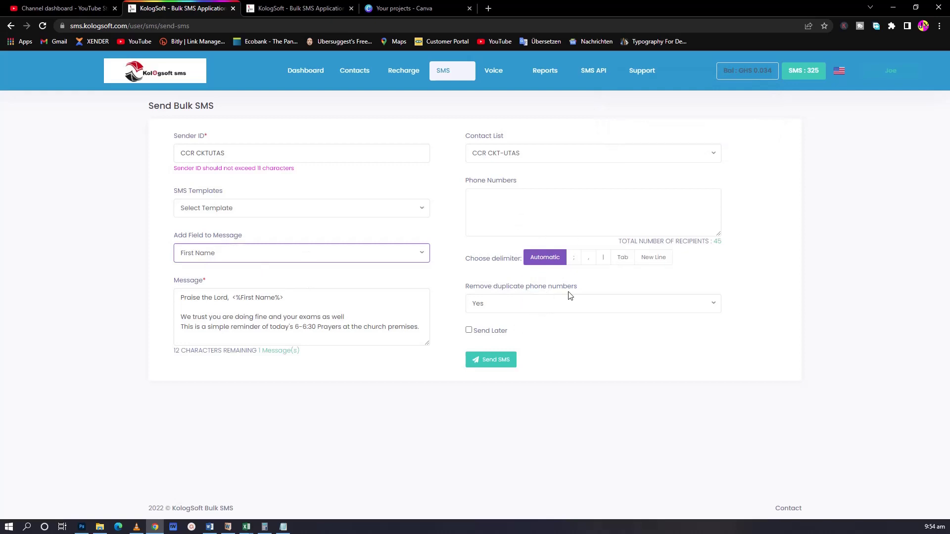
Try Send Later, switch it back off, and send the message to CCR CKT-UTAS now.
{"action": "left_click", "coordinate": [479, 335]}
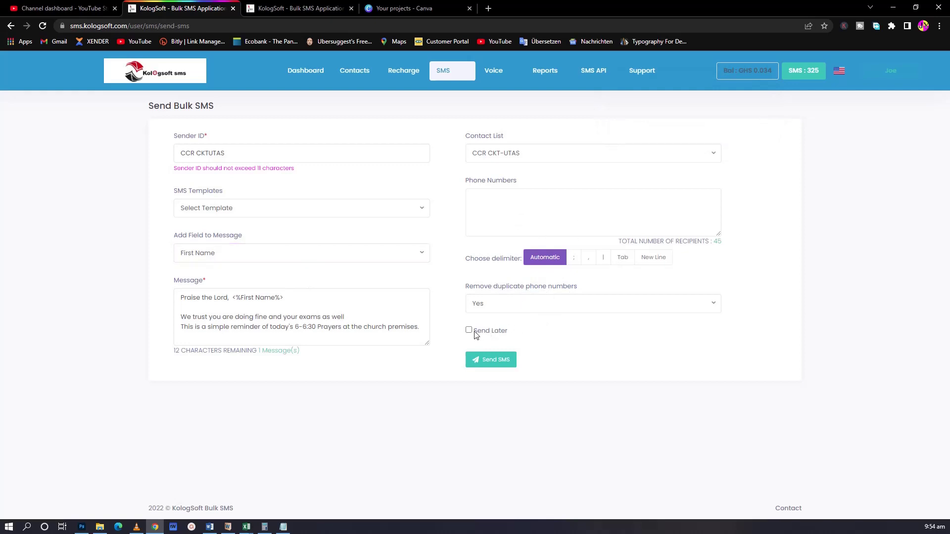
{"action": "left_click", "coordinate": [469, 332]}
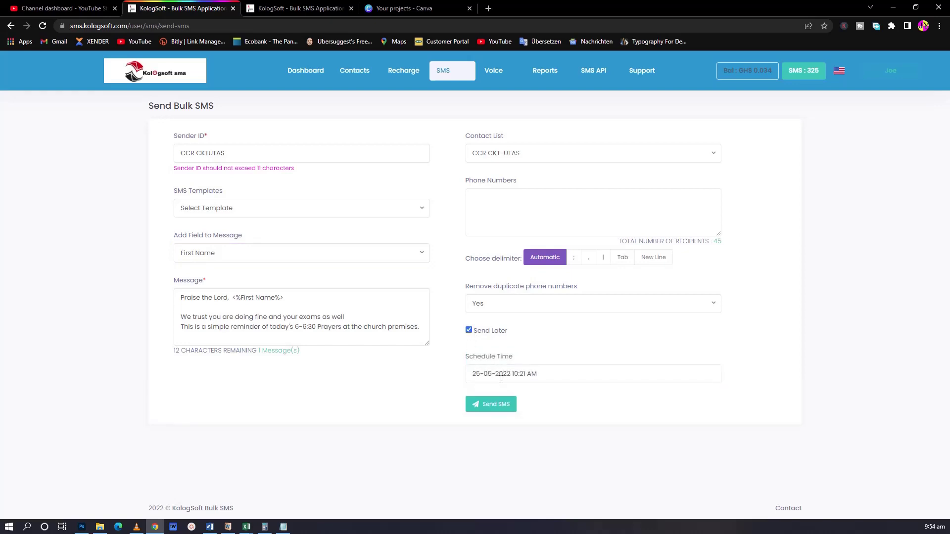
{"action": "left_click", "coordinate": [515, 374]}
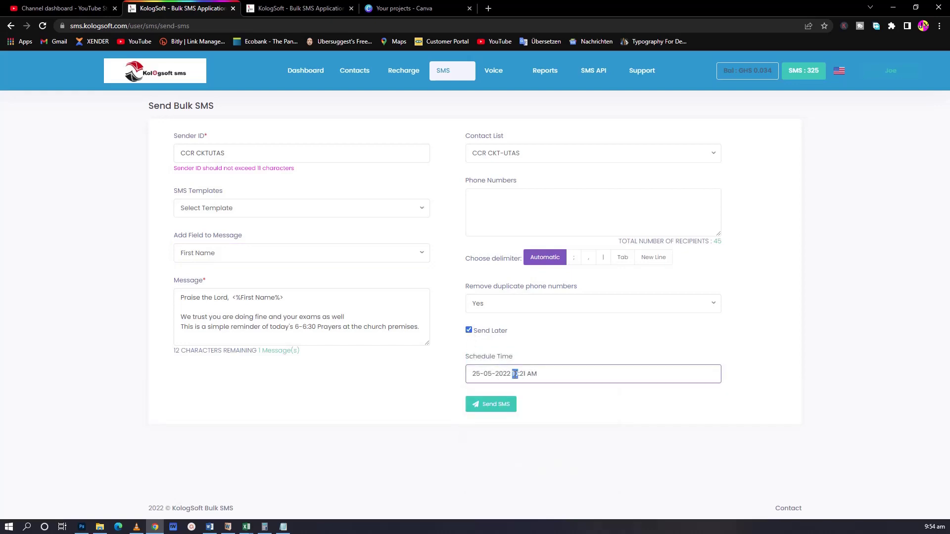
{"action": "left_click", "coordinate": [468, 330]}
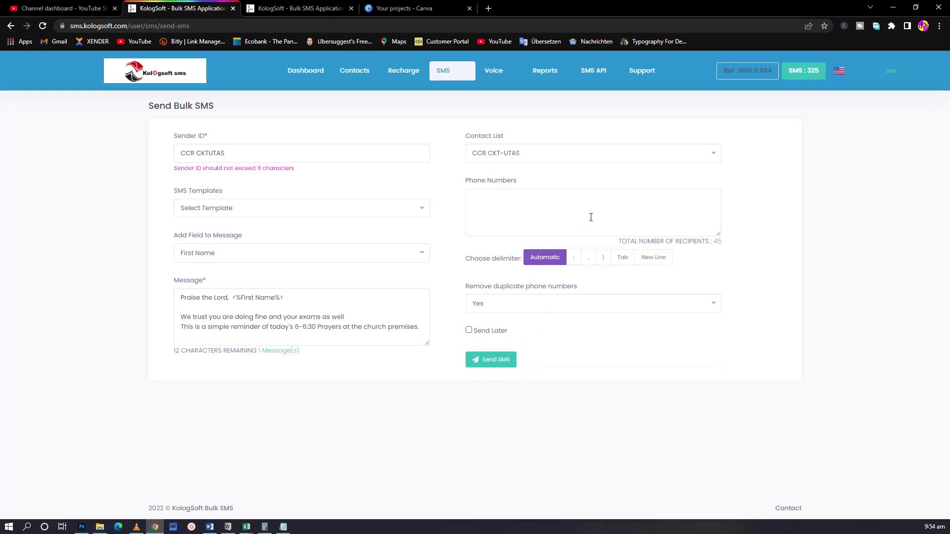
{"action": "left_click", "coordinate": [503, 360]}
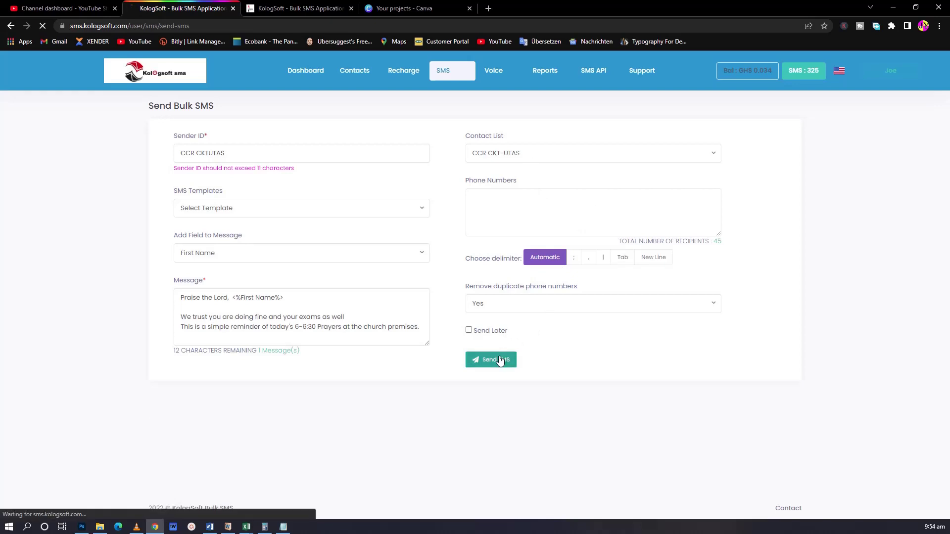